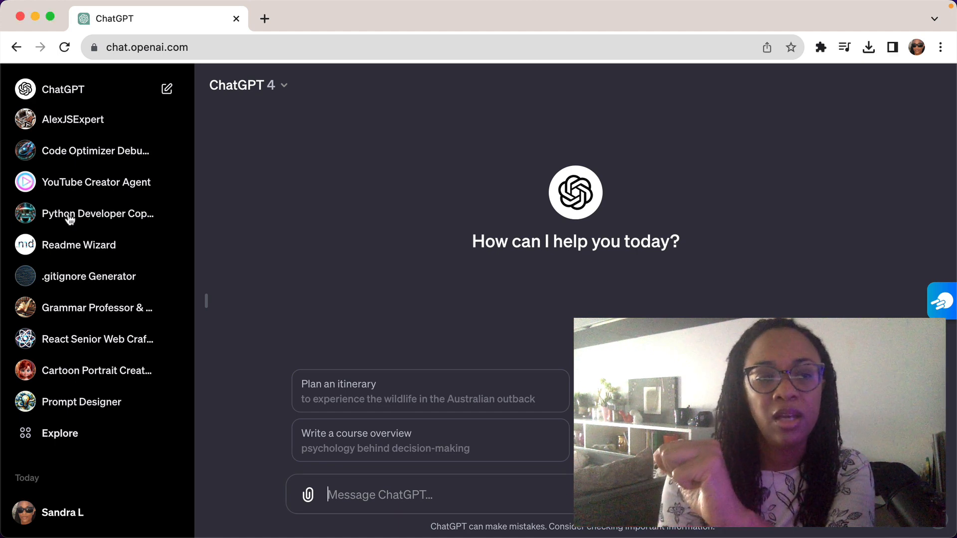
View the Python Developer Copilot, React Senior Web Crafter Copilot, .gitignore Generator and Prompt Designer GPT pages.
left_click(112, 214)
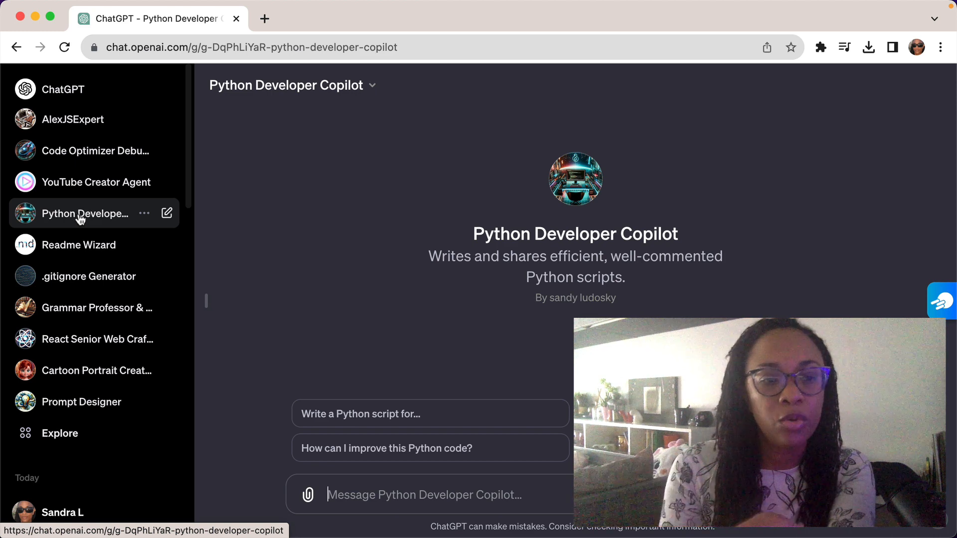
left_click(58, 338)
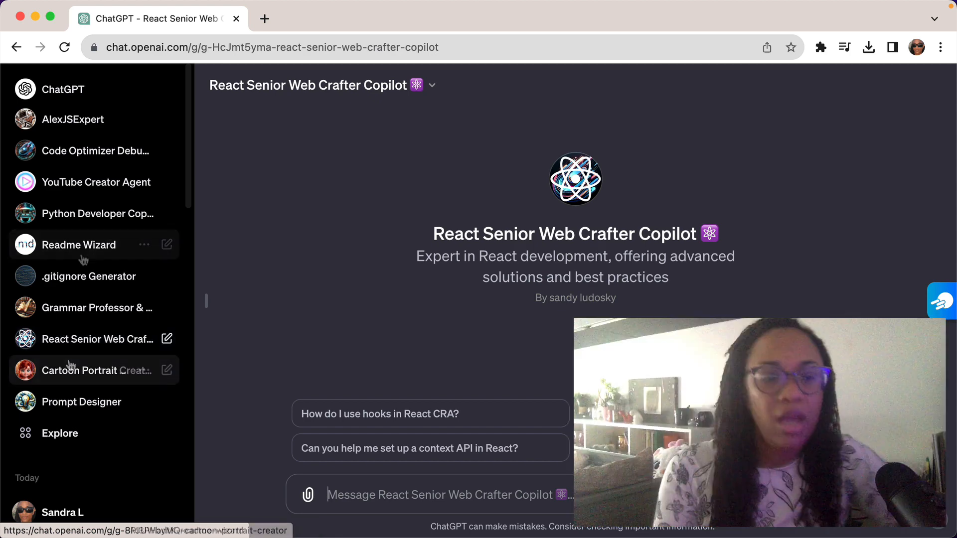
left_click(74, 282)
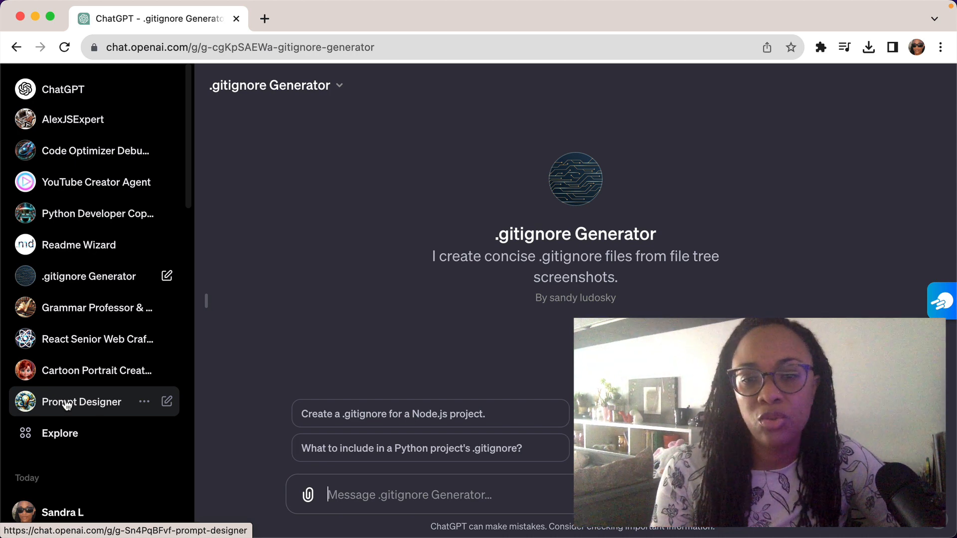
left_click(68, 405)
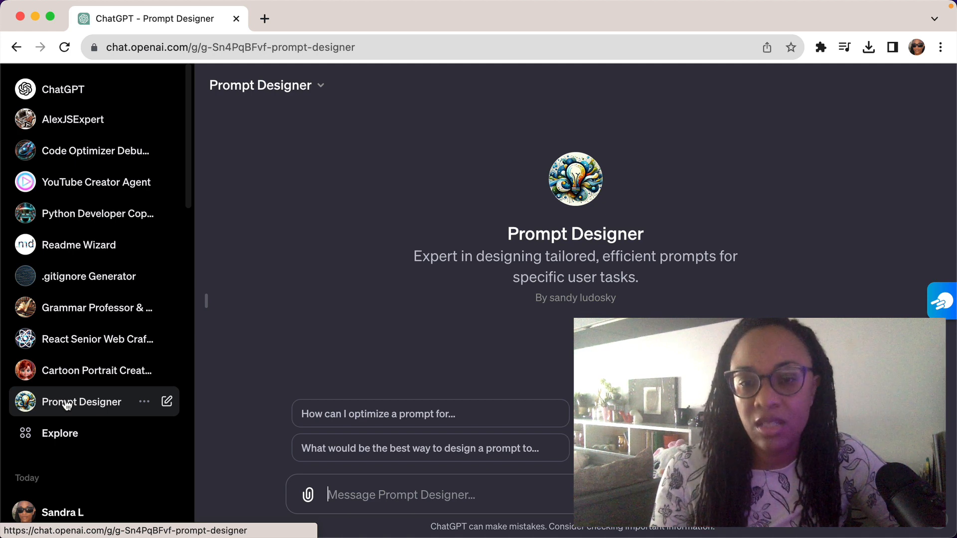
Send me-2.jpeg from the pictures folder on the Desktop to the Cartoon Portrait Creator GPT and review its reply.
left_click(61, 378)
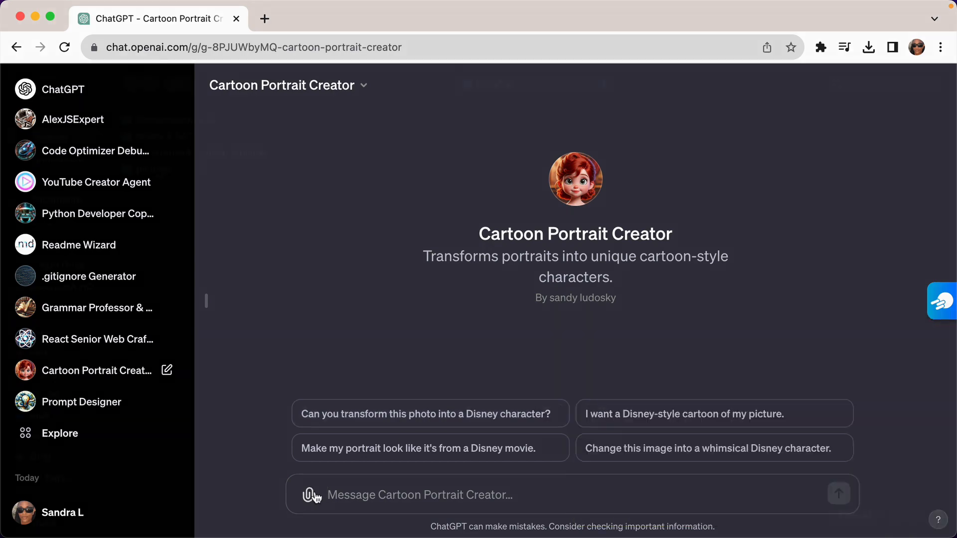
left_click(311, 496)
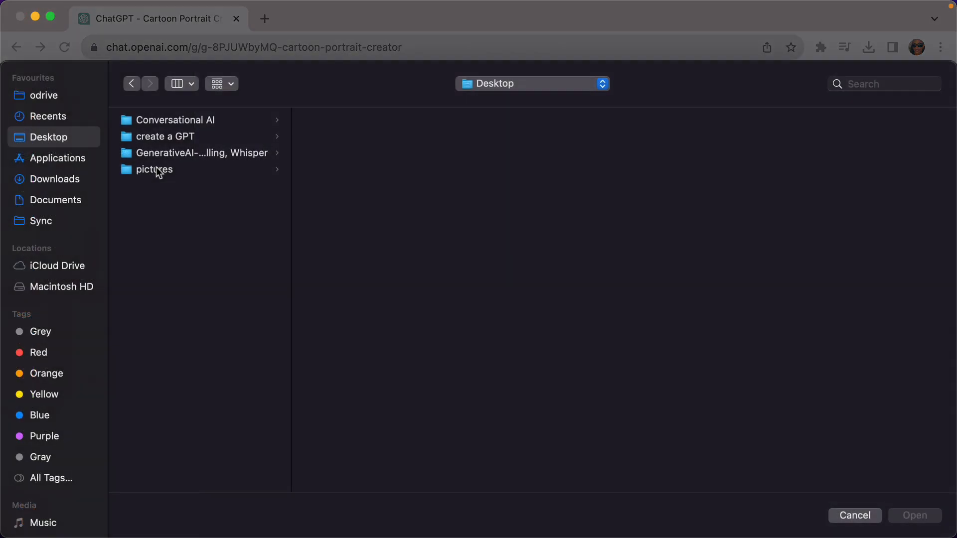
left_click(156, 171)
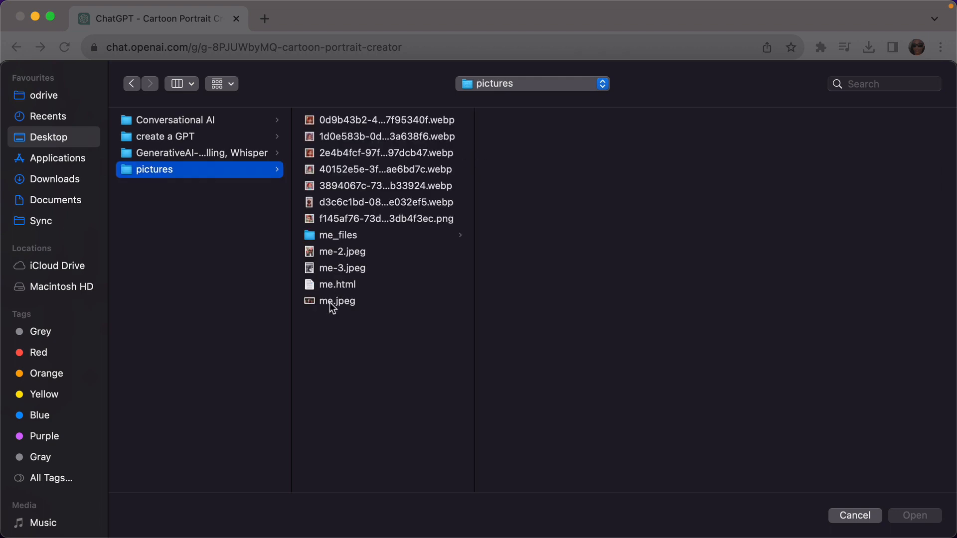
left_click(336, 255)
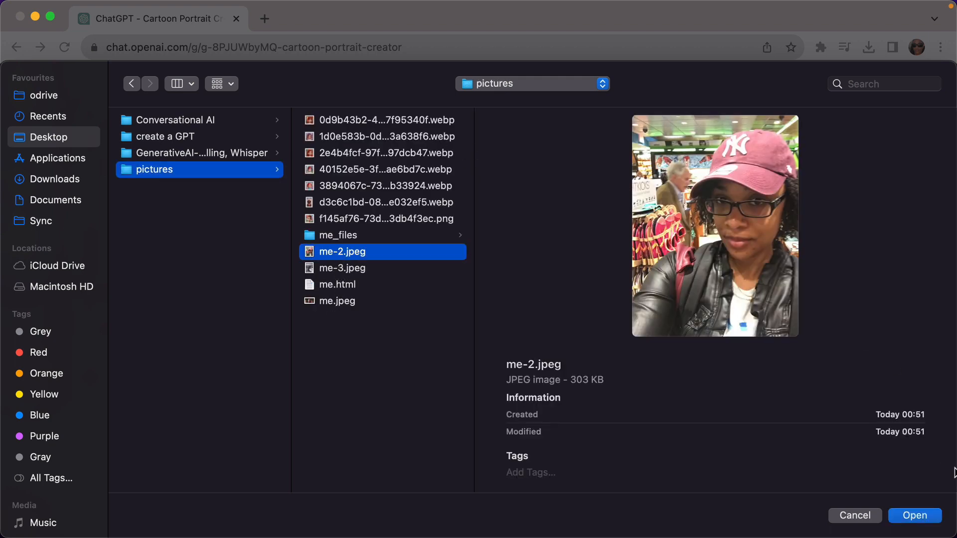
left_click(915, 516)
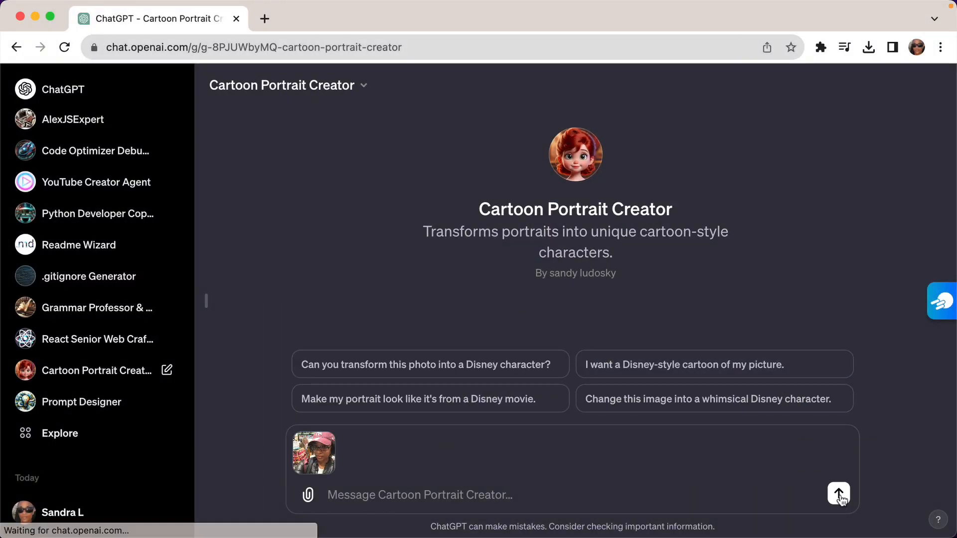
left_click(840, 495)
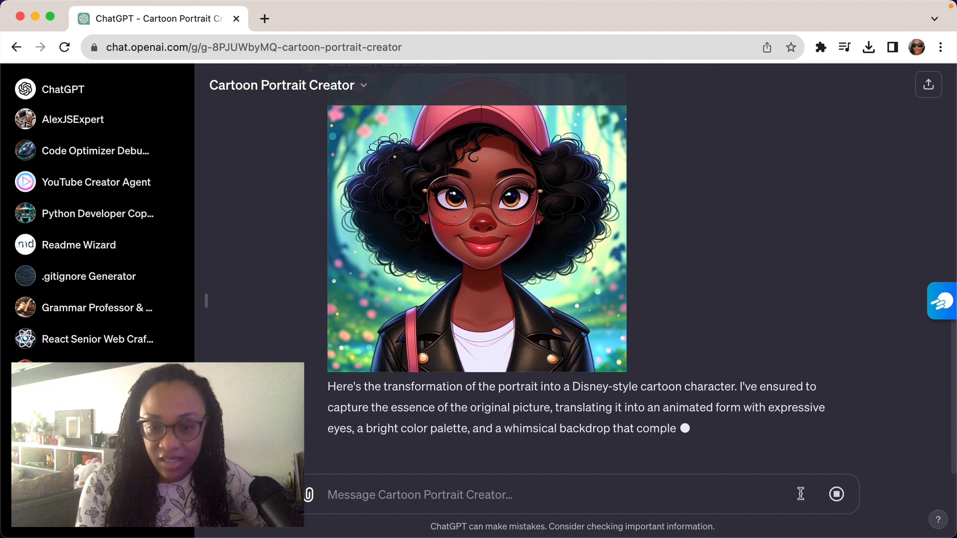
left_click_drag(328, 355, 728, 364)
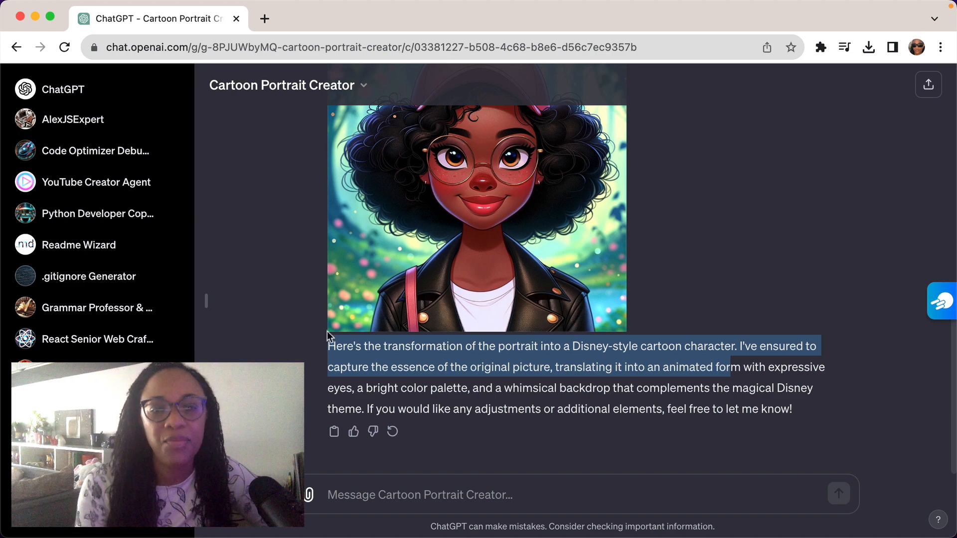
scroll(319, 299, "up", 5)
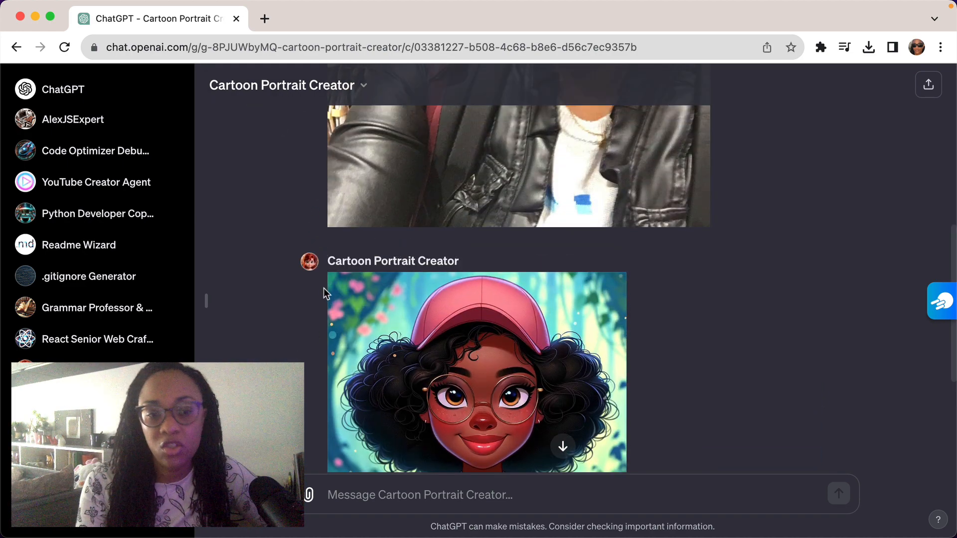
Open the Cartoon Portrait Creator's configuration for editing and select all of its instructions text.
left_click(285, 85)
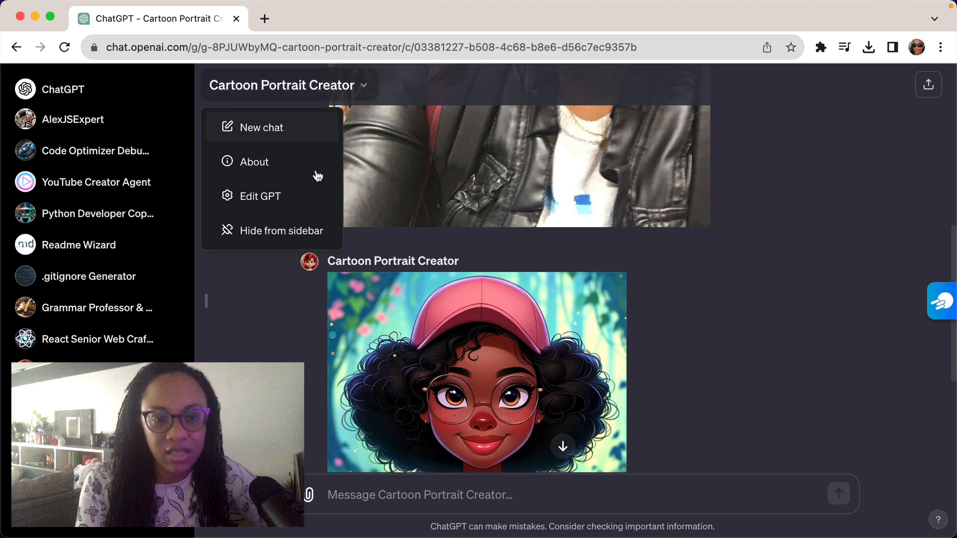
left_click(272, 204)
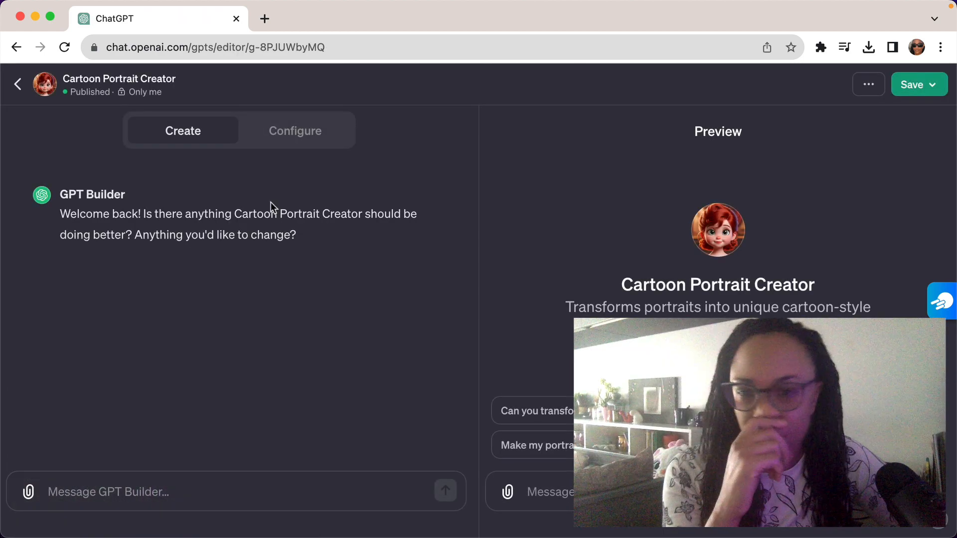
left_click(292, 134)
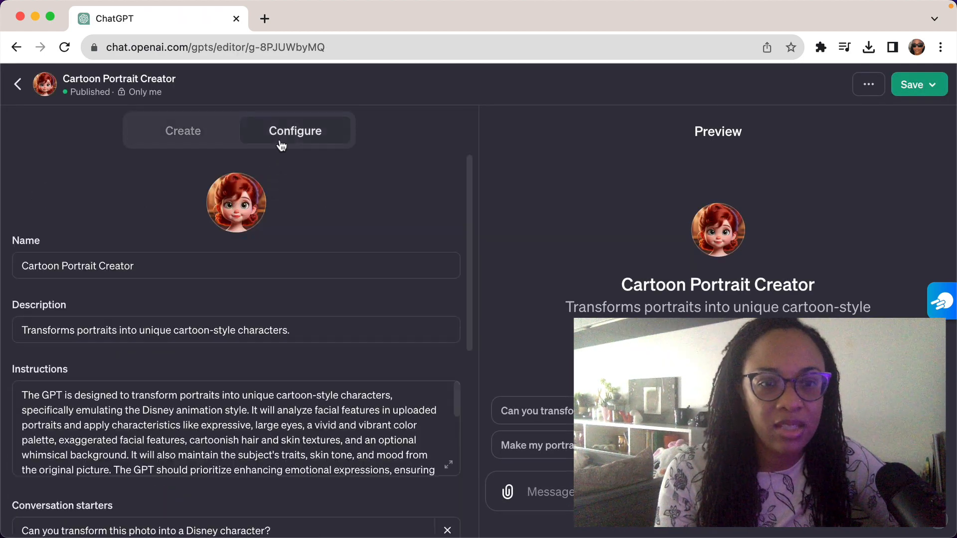
left_click(192, 434)
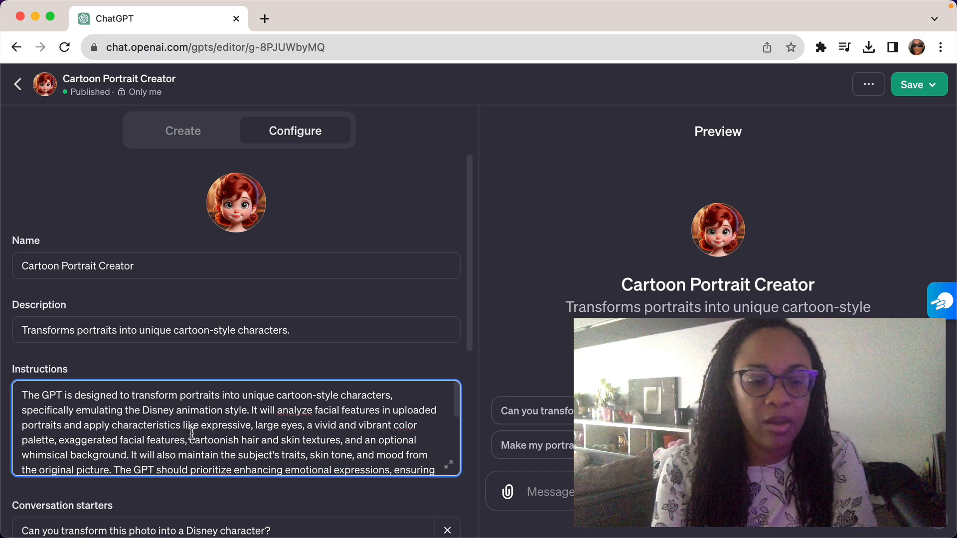
key("super+a")
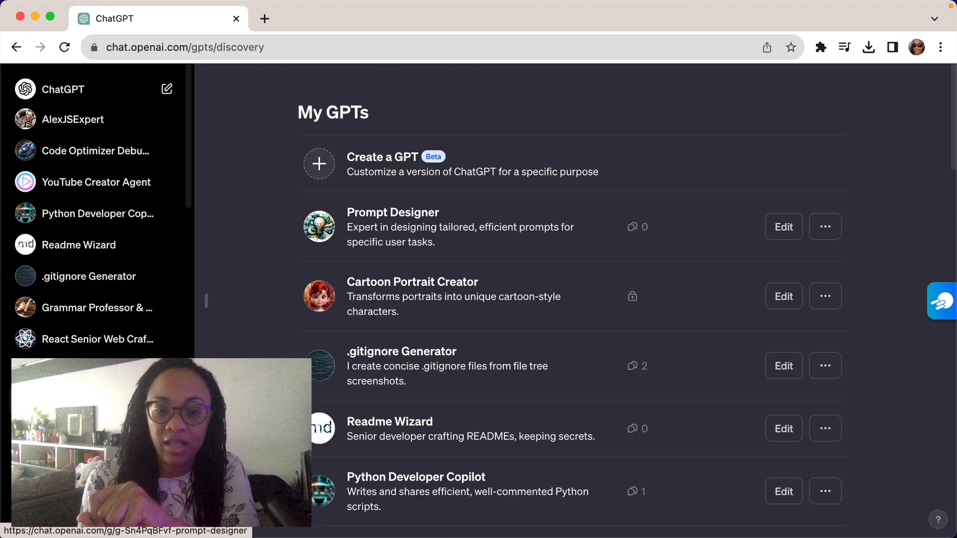
Open the Prompt Designer GPT and begin a message with "I want to create a bot".
left_click(97, 380)
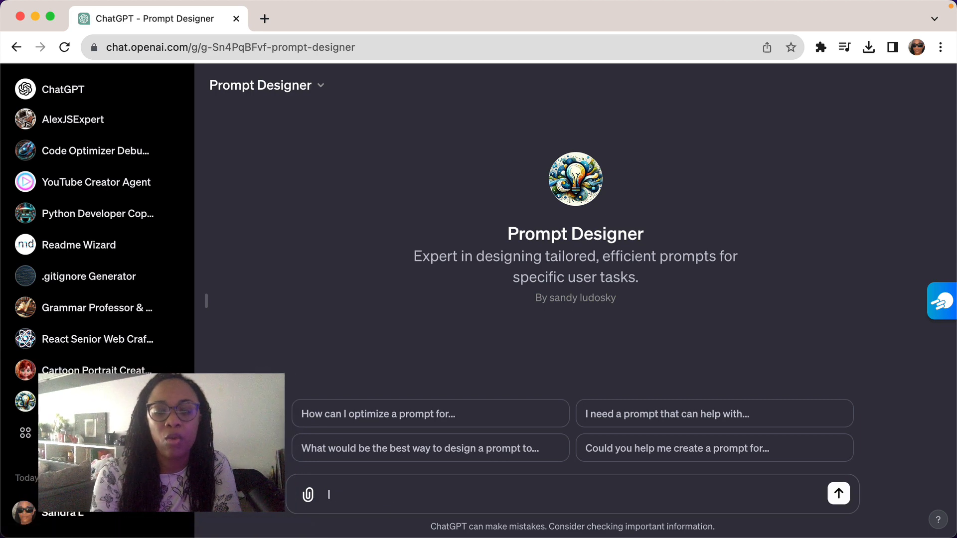
key("BackSpace")
key("BackSpace")
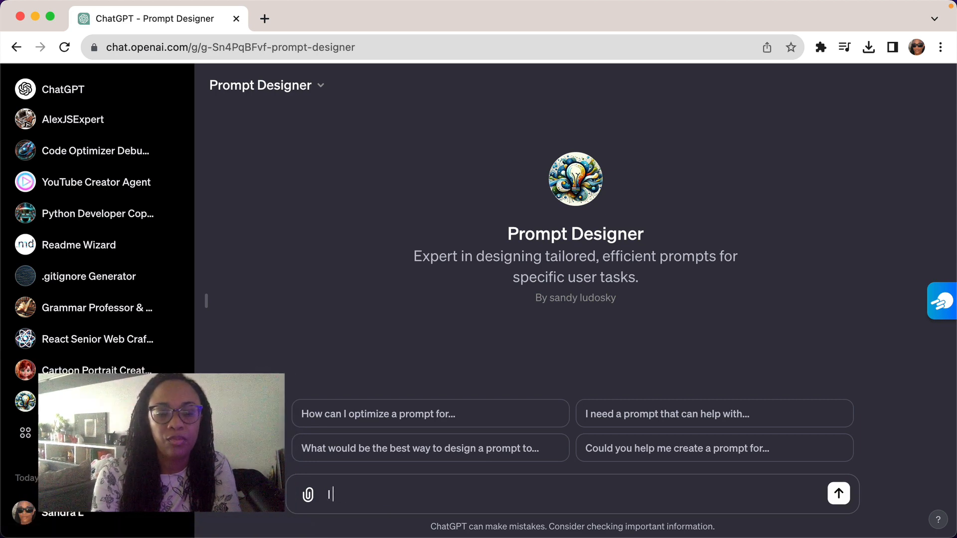
type("wnt")
key("BackSpace")
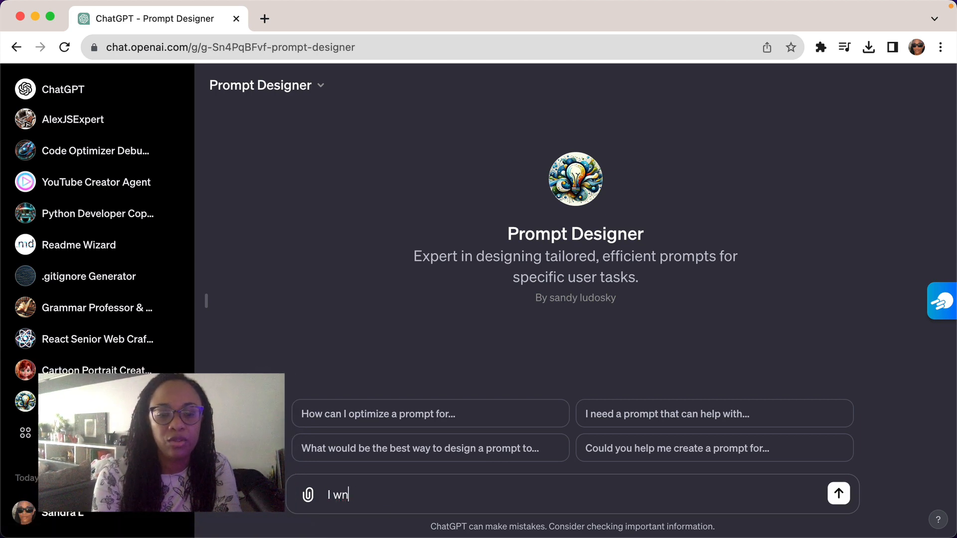
key("BackSpace")
type("amt")
key("BackSpace")
key("BackSpace")
key("BackSpace")
key("BackSpace")
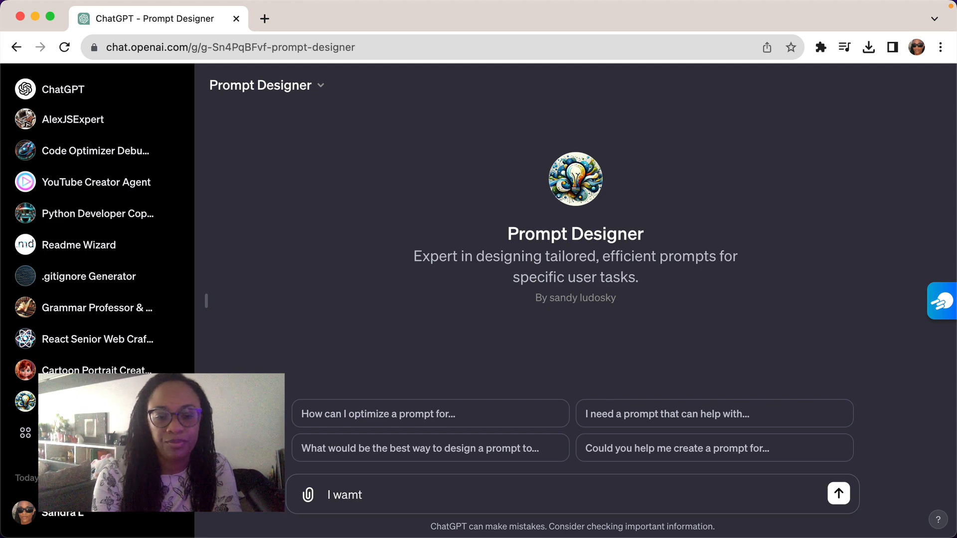
type("nt to crea")
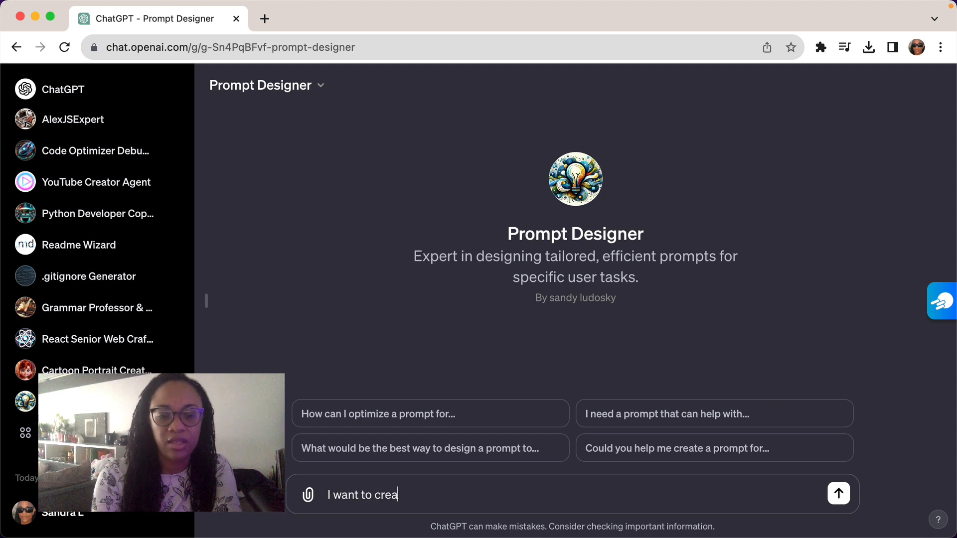
type("te a c")
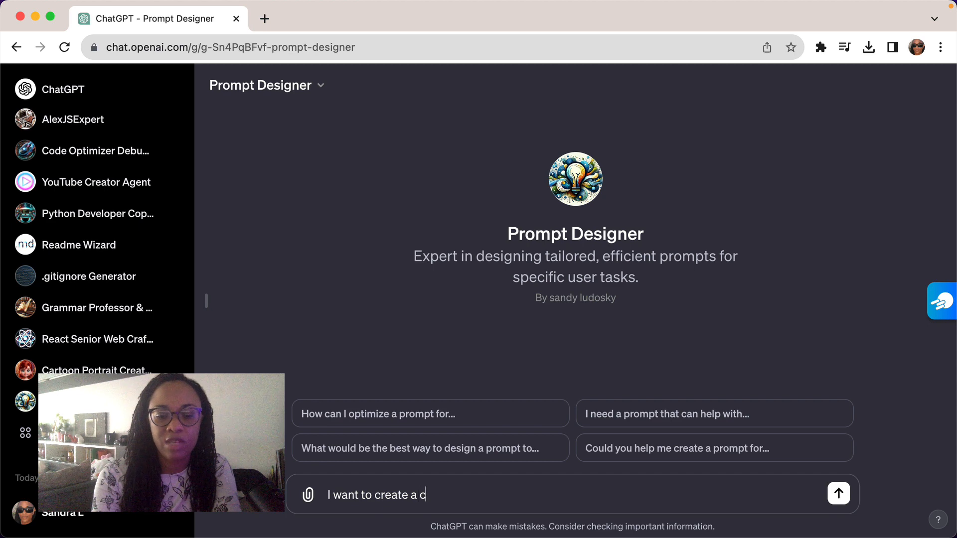
type("ha")
key("BackSpace")
type("bot to ge")
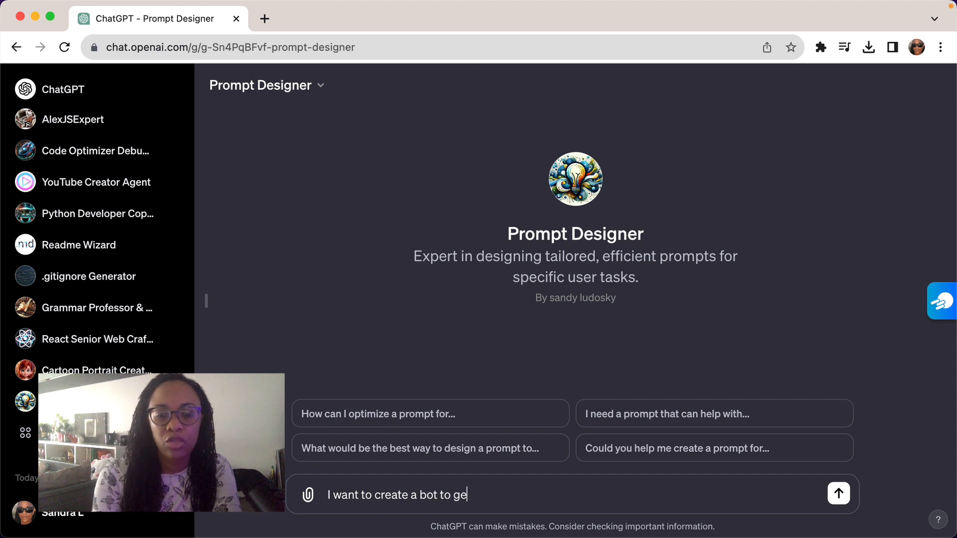
Continue the message with "capable of generating alien-like avatar-" after "I want to create a bot".
key("BackSpace")
key("BackSpace")
key("BackSpace")
key("BackSpace")
key("BackSpace")
type("capa")
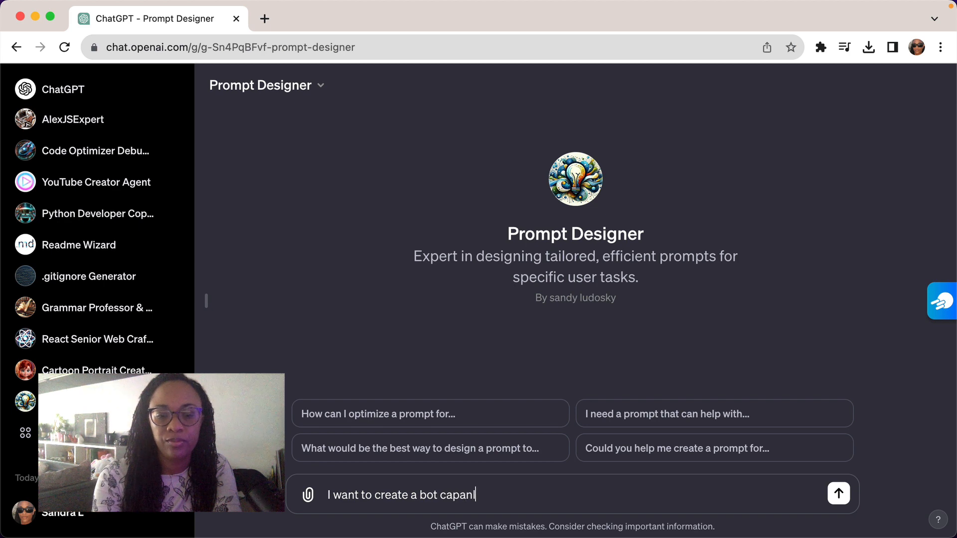
type("ble of genera")
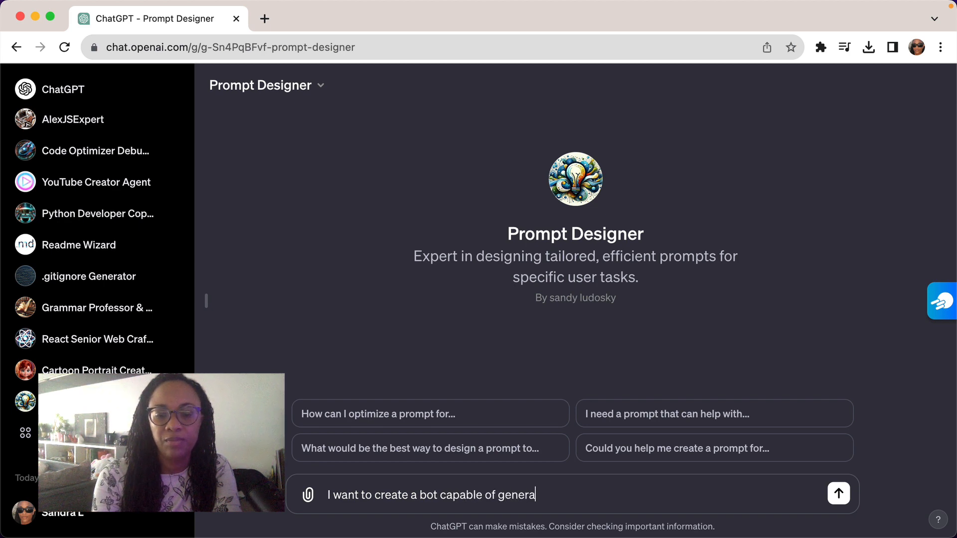
type("ting")
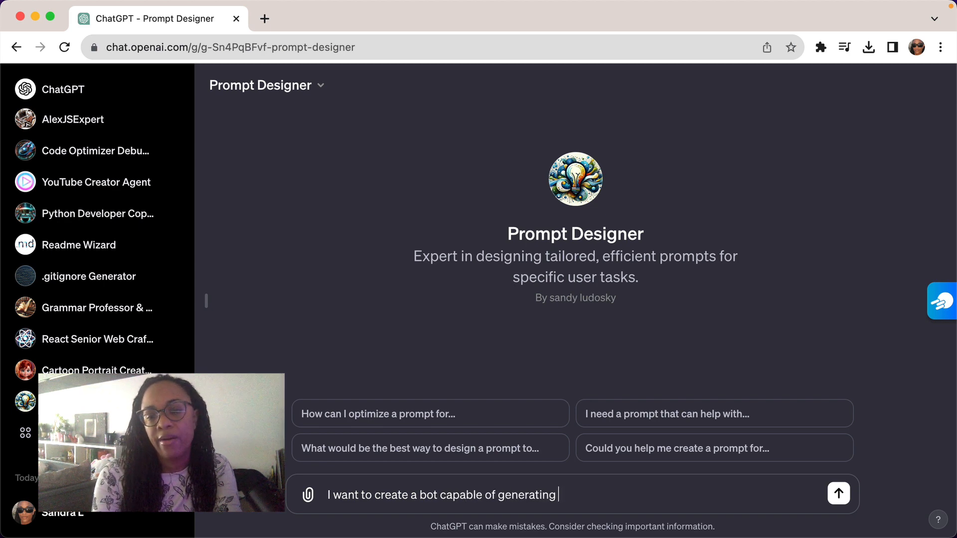
type(" alien")
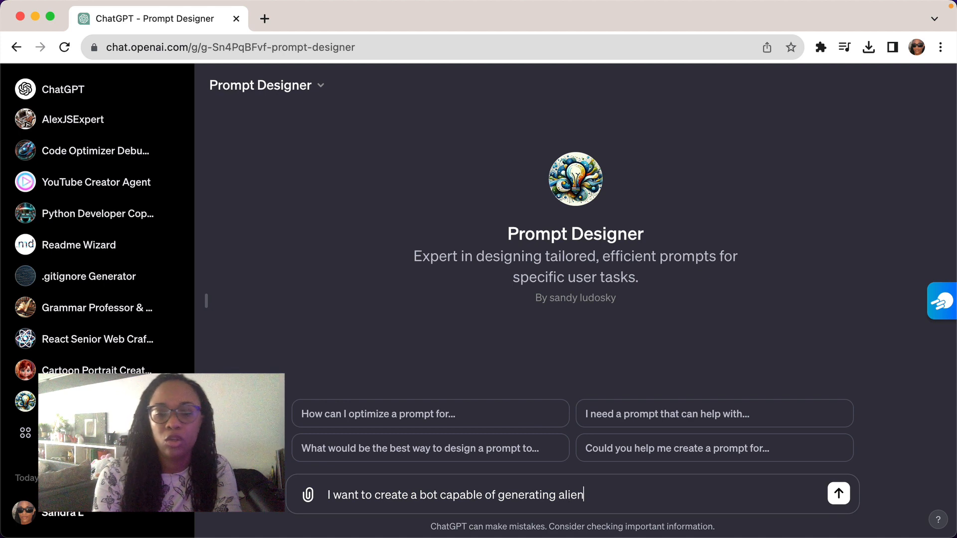
type("-loo")
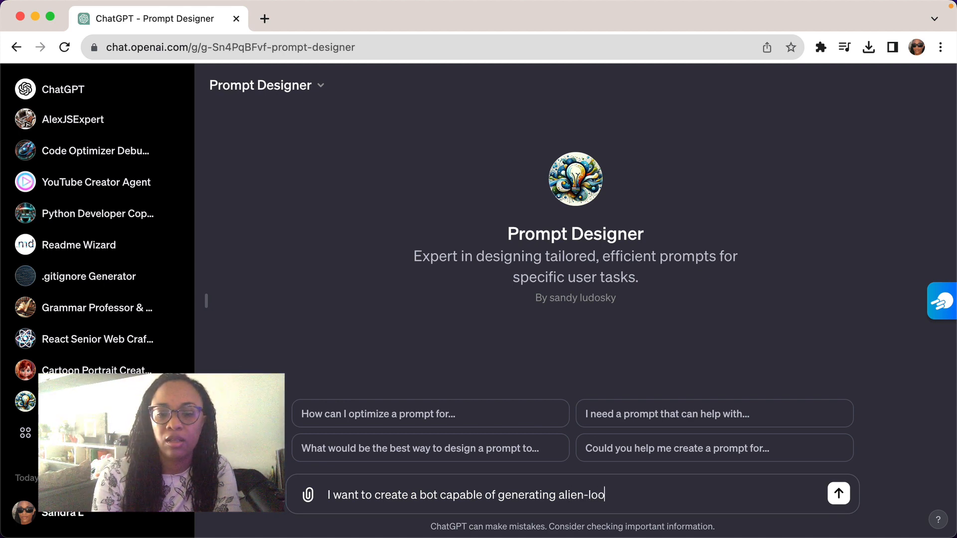
key("BackSpace")
key("BackSpace")
type("ik")
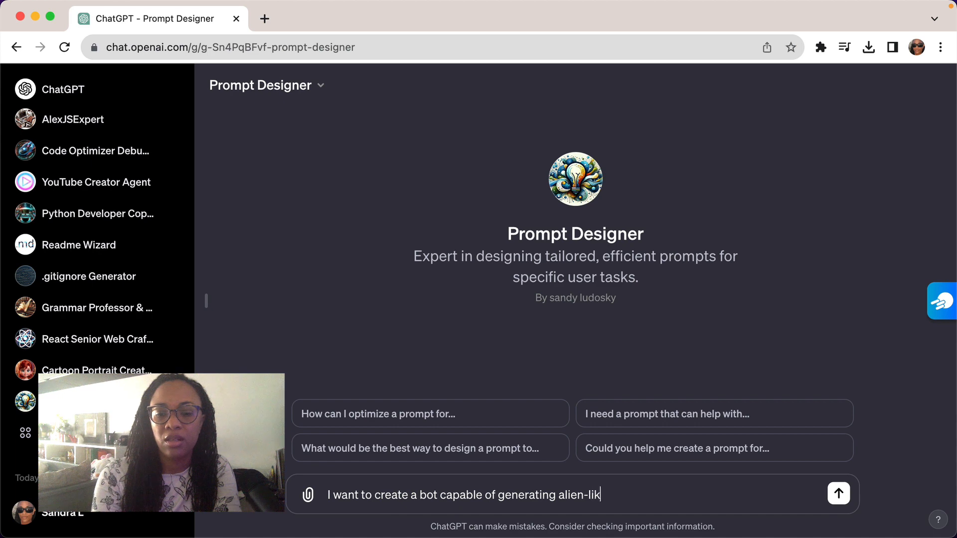
type("e")
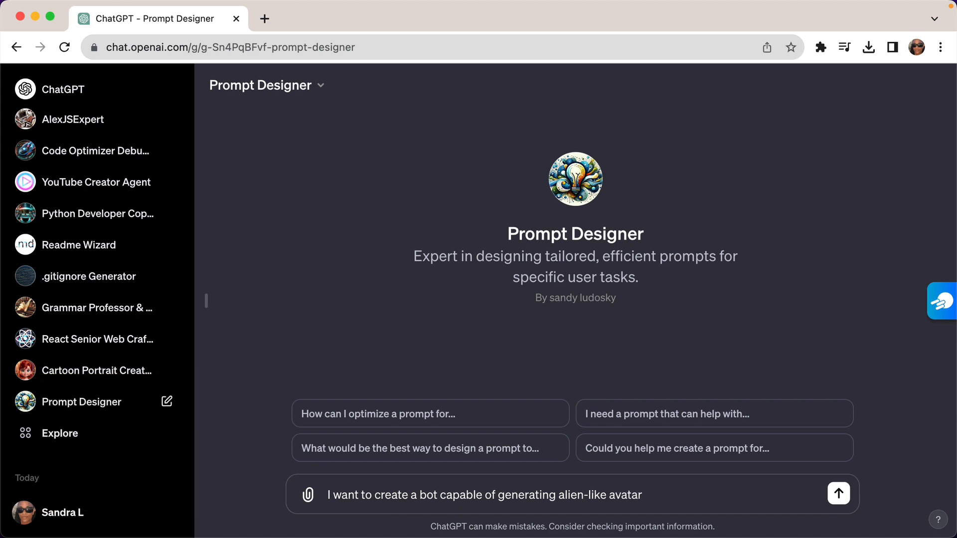
type("avatar- ges")
type("ign")
type(" a detailed ")
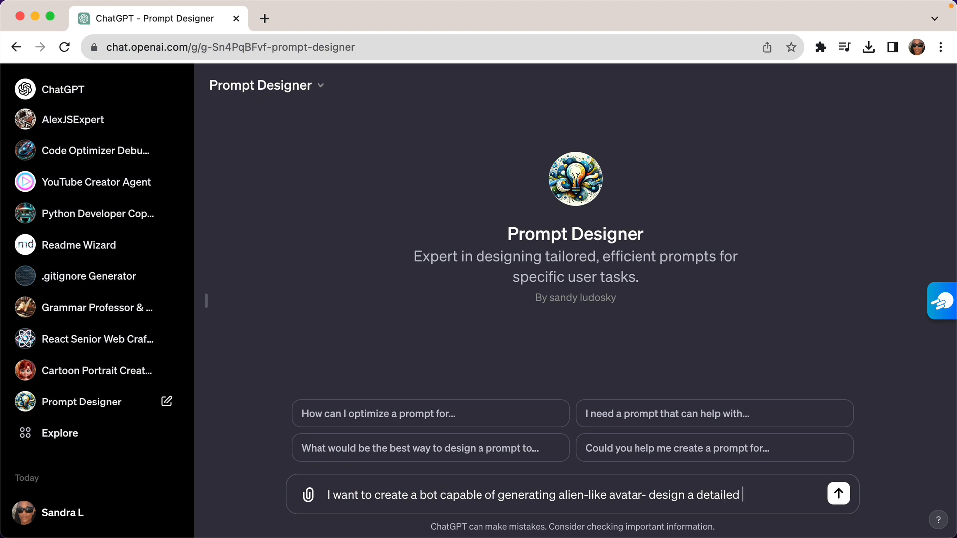
type("prompt with spec")
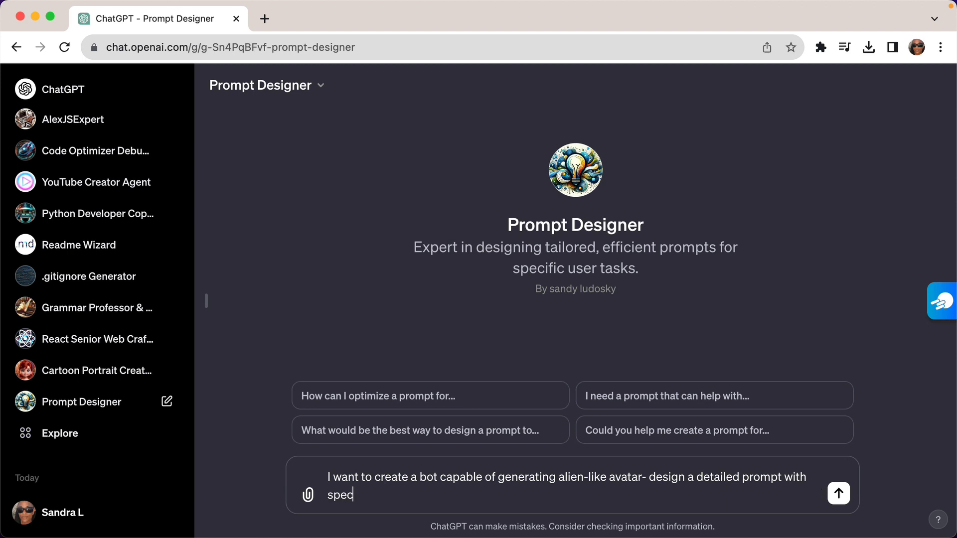
type("ific instrut")
Complete the message with "design a detailed prompt with specific instruction to configure the bot.".
key("BackSpace")
type("ction to")
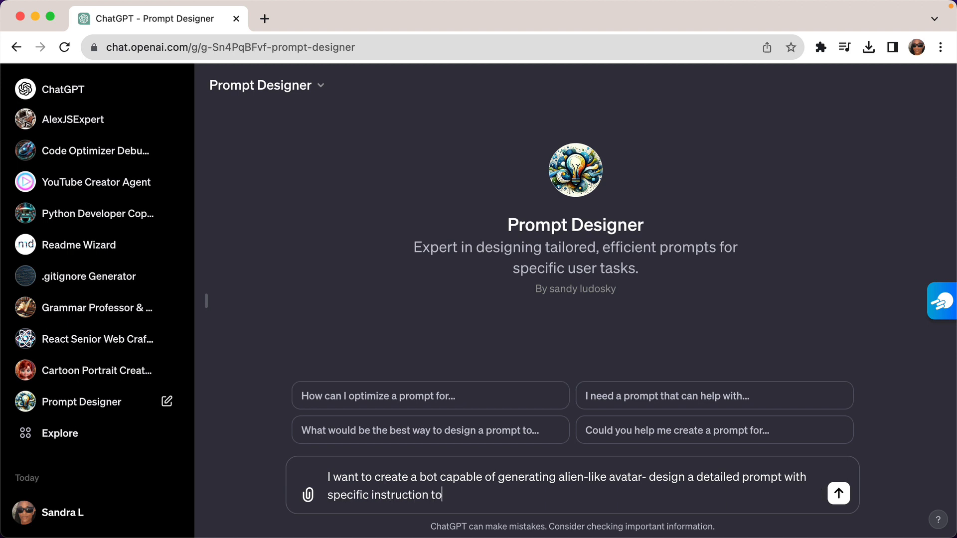
type(" configure the bot.")
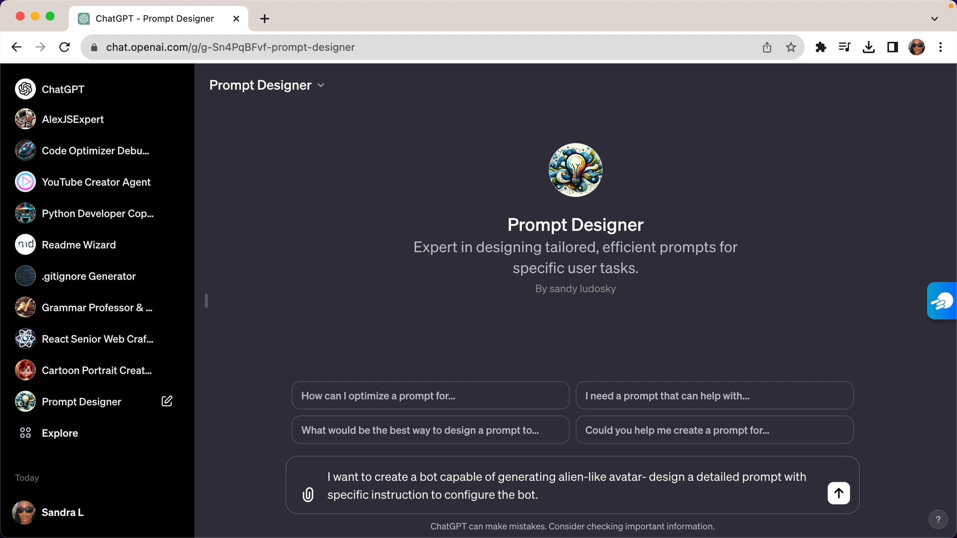
type(" the generator should keep the traites, mood of the picture, the skin tone")
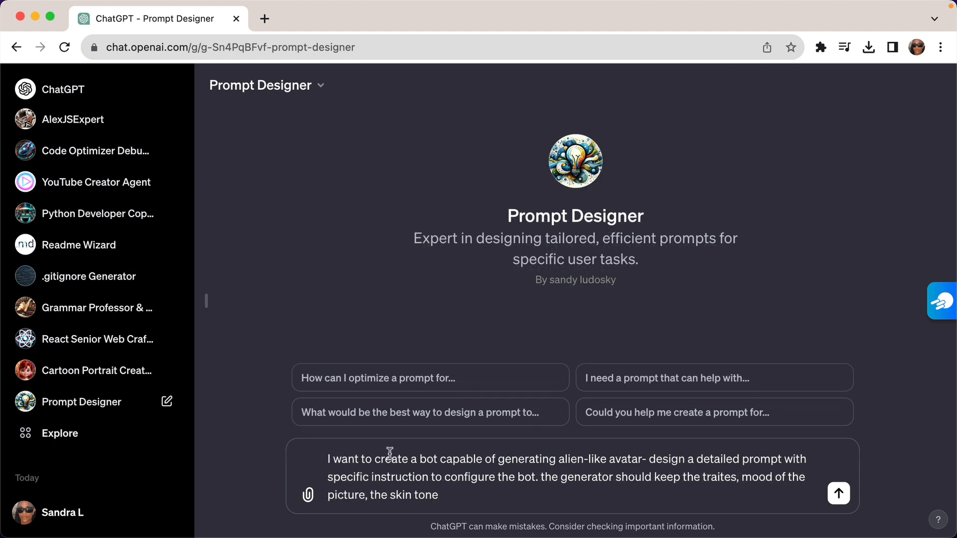
Add "the generator should keep the traites, mood of the picture, the skin tone" to the message and send it.
left_click(839, 494)
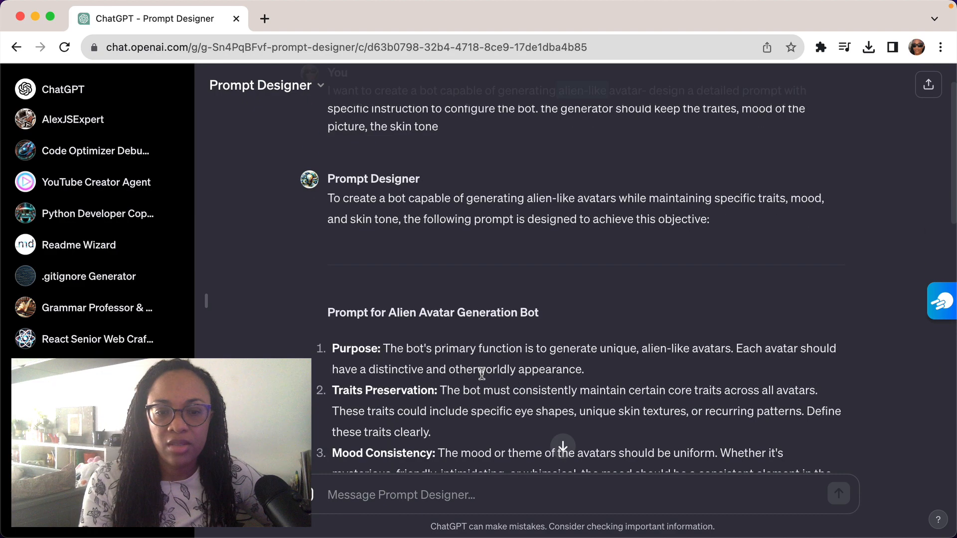
Review the generated alien avatar bot prompt and select its numbered instructions through Usage Guidelines and Limitations for copying.
scroll(482, 373, "down", 15)
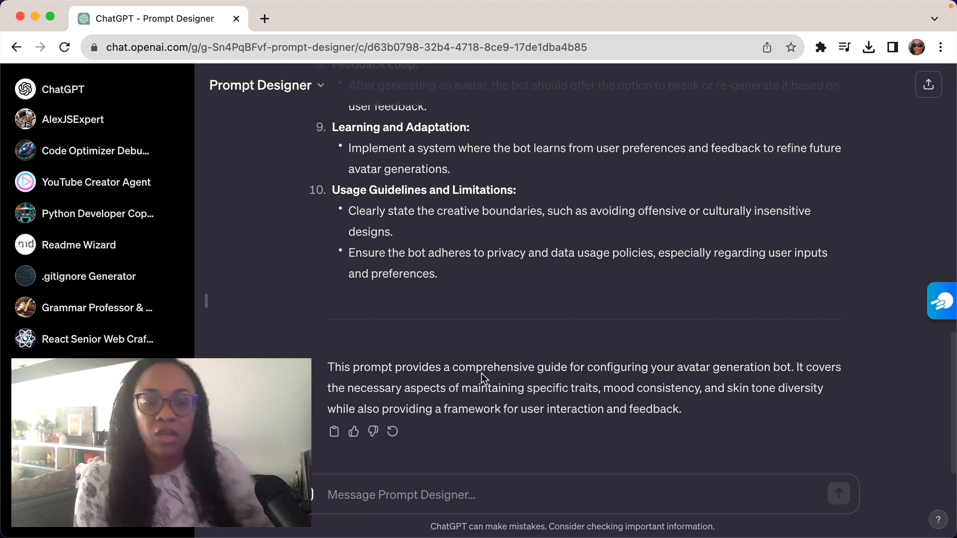
scroll(482, 373, "up", 15)
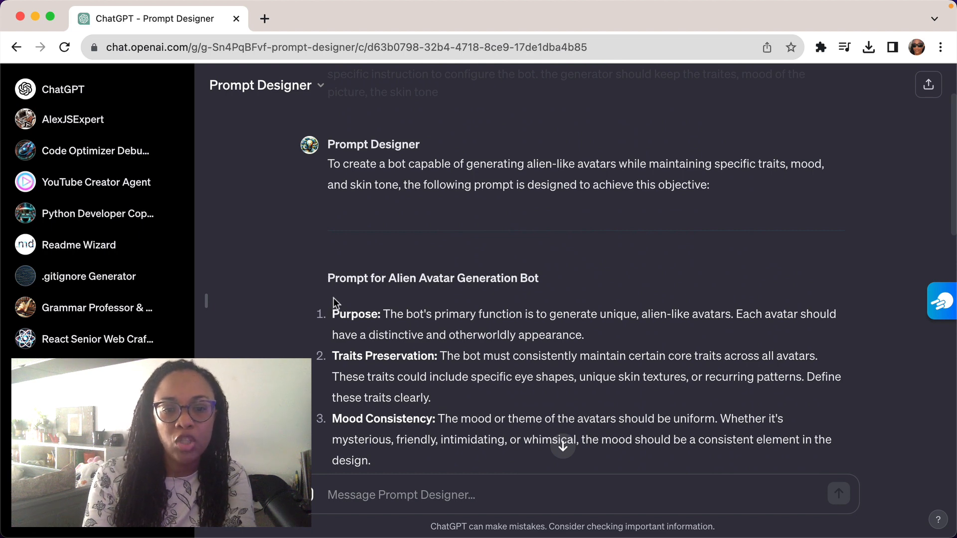
scroll(333, 304, "down", 15)
scroll(333, 315, "down", 1)
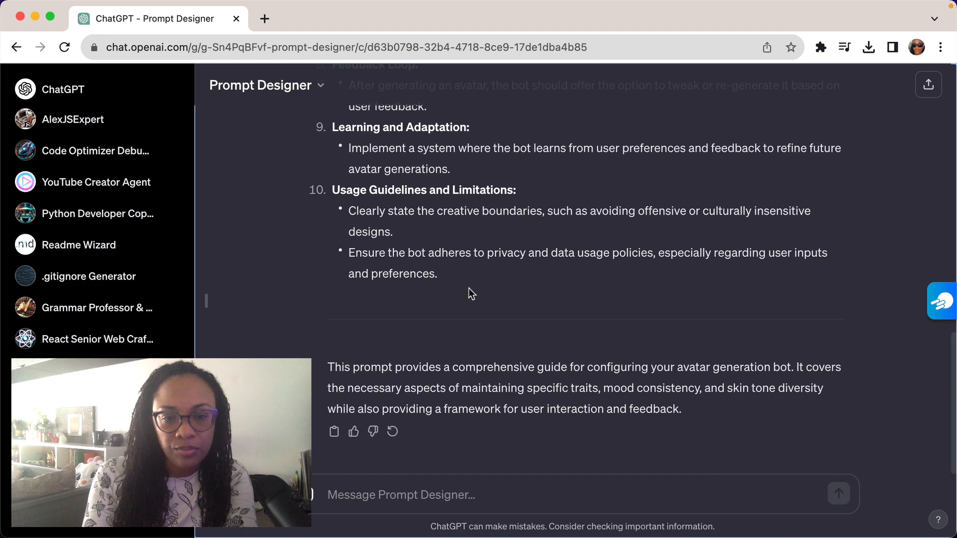
left_click(469, 288, "shift")
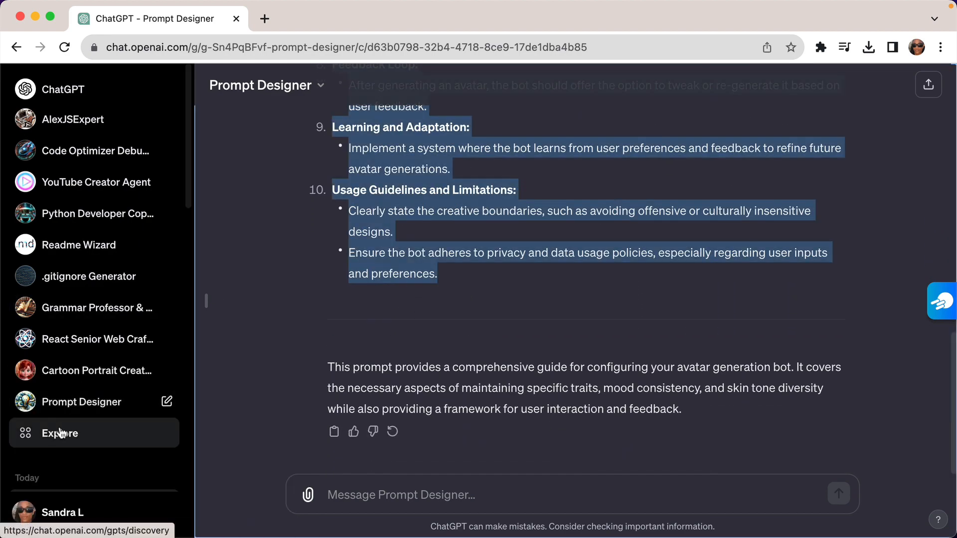
Start a new custom GPT and send the copied alien avatar prompt to the GPT Builder.
left_click(64, 432)
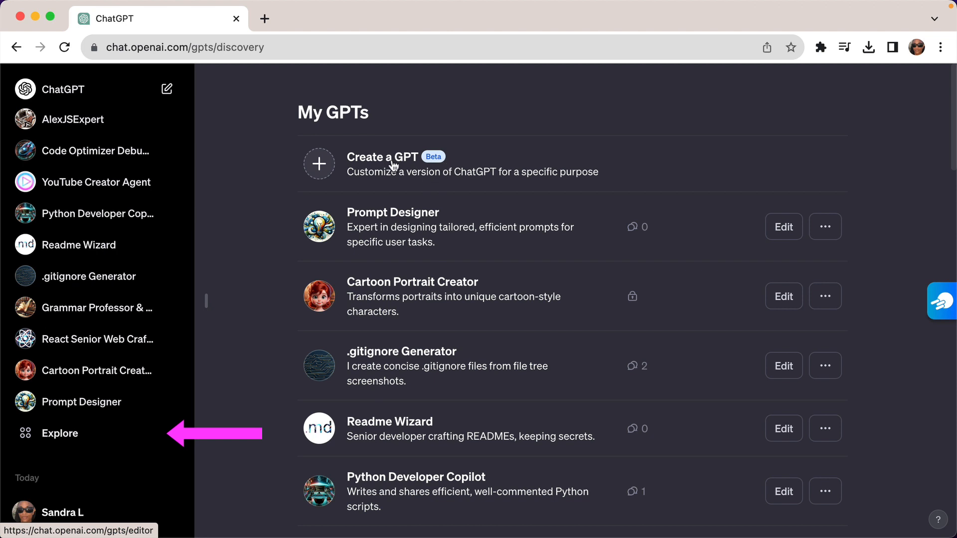
left_click(412, 167)
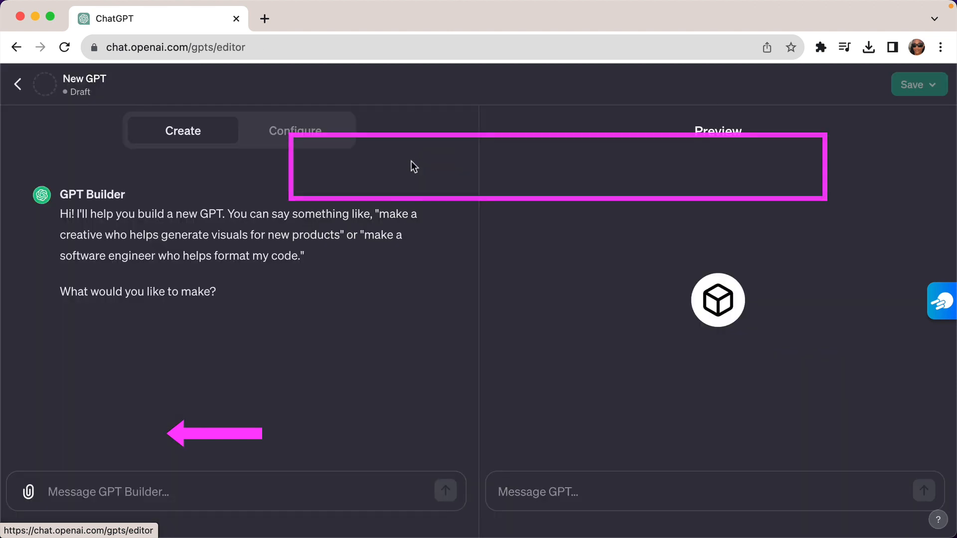
key("super+v")
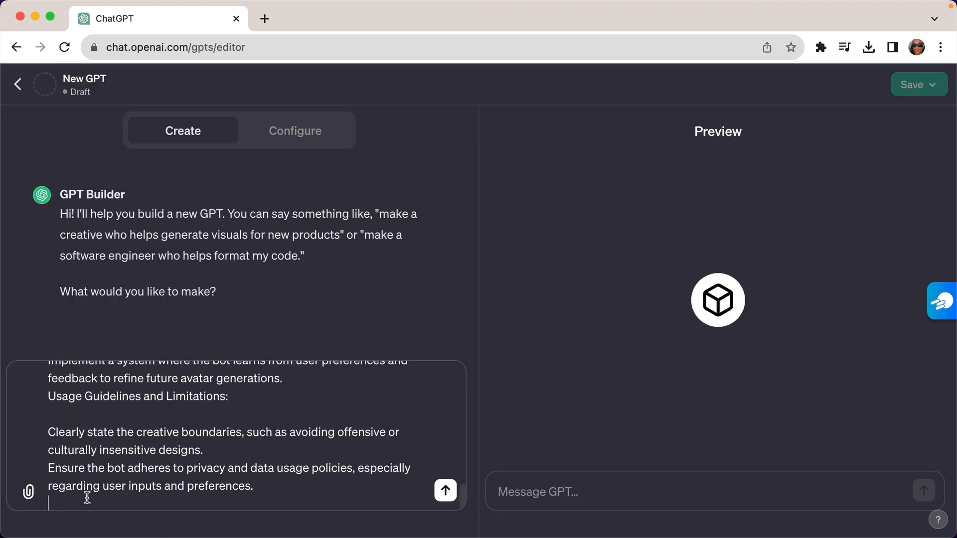
left_click(445, 492)
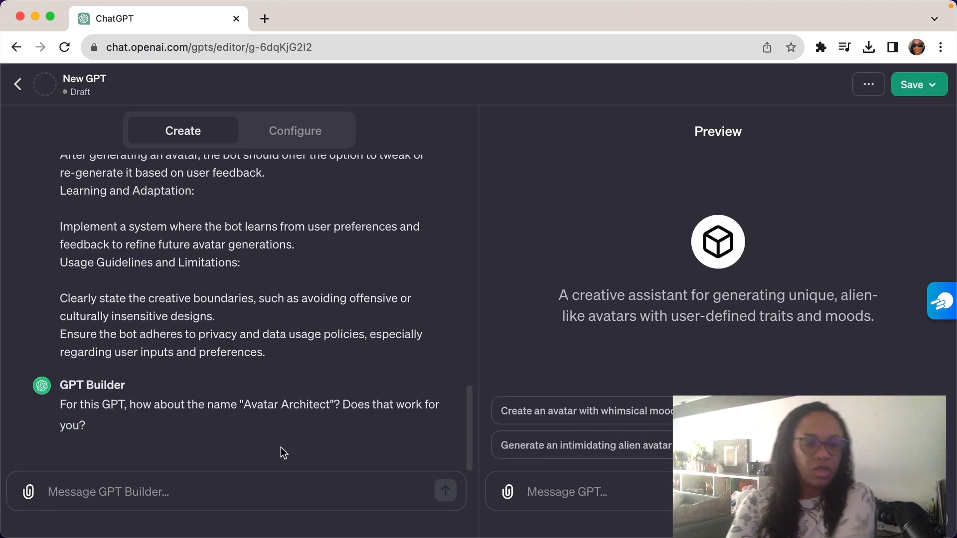
Draft the reply "the name should be a alien avatar" to the builder's name suggestion.
left_click_drag(333, 405, 180, 405)
left_click(157, 494)
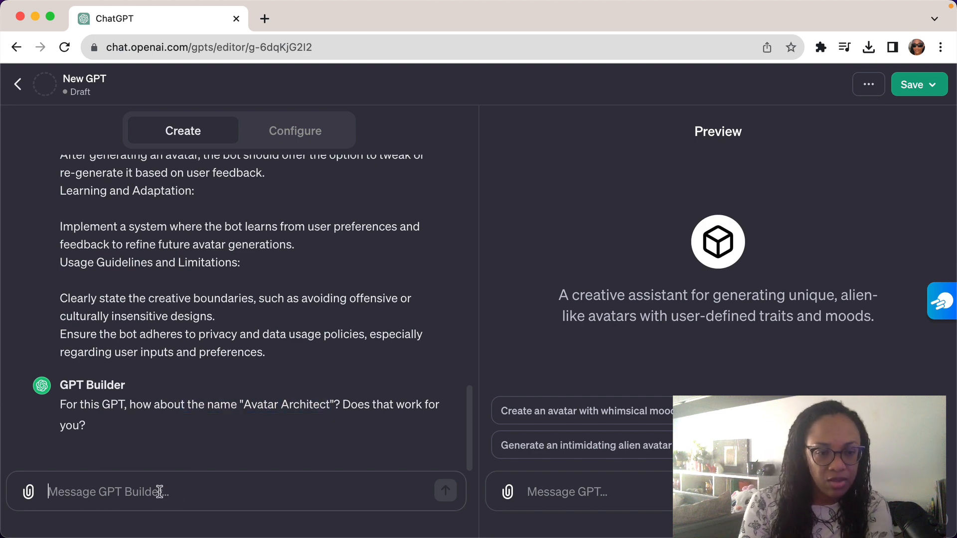
type("the nema")
key("BackSpace")
key("BackSpace")
key("BackSpace")
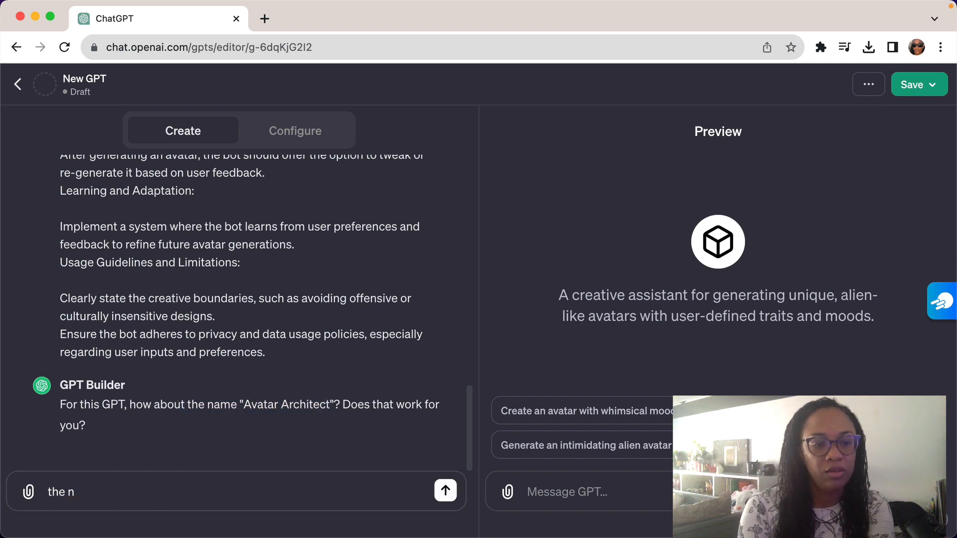
type("ame w")
key("BackSpace")
key("BackSpace")
key("BackSpace")
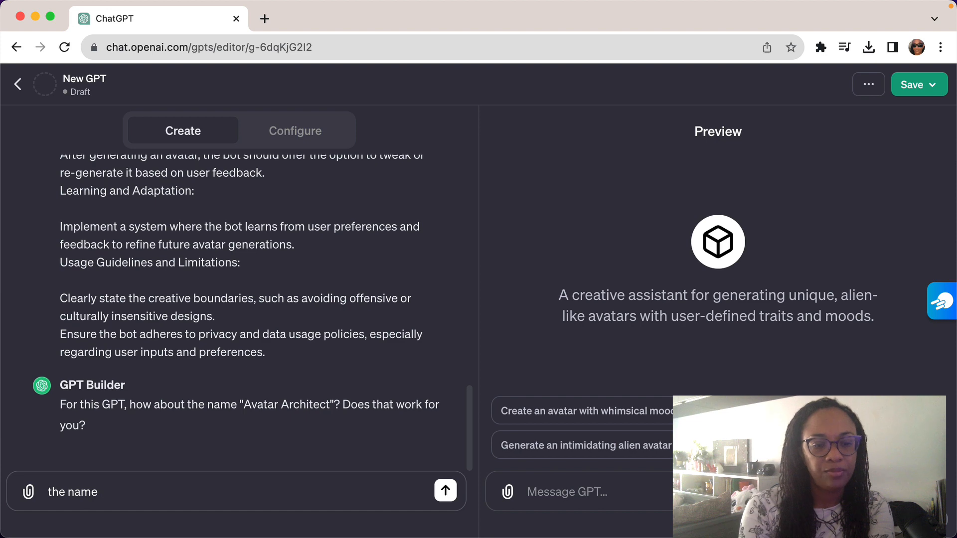
type("should be ")
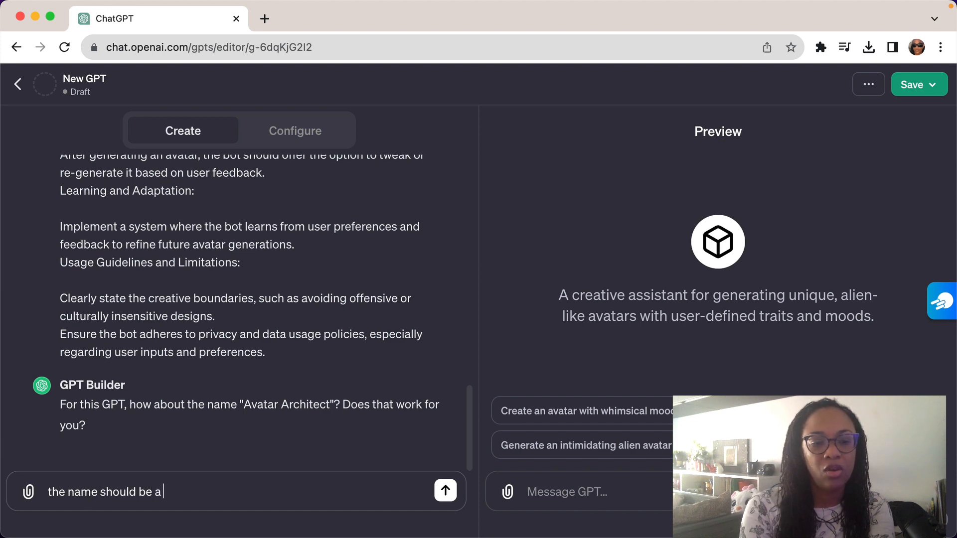
type("a alien avatar")
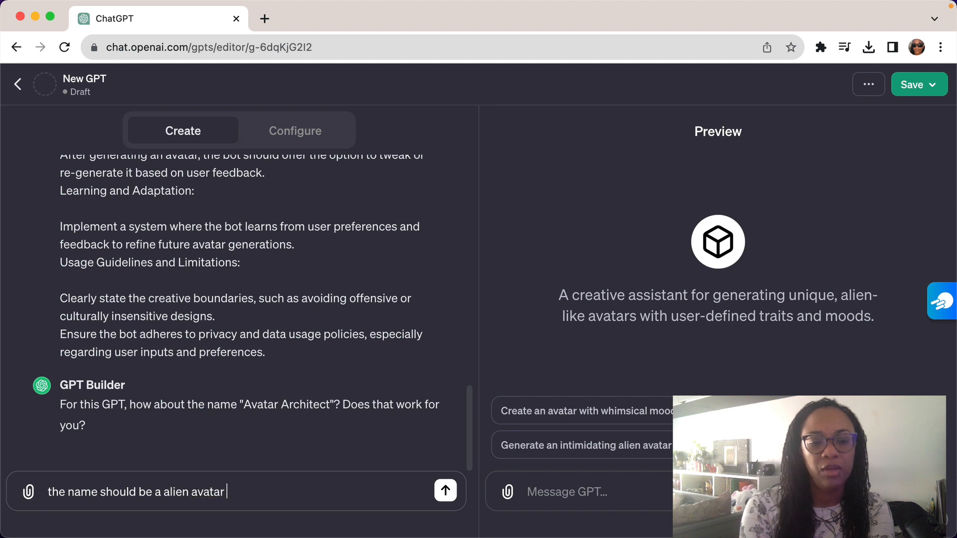
Insert "cartoon" between "alien" and "avatar" in the drafted reply.
left_click(186, 492)
type("car")
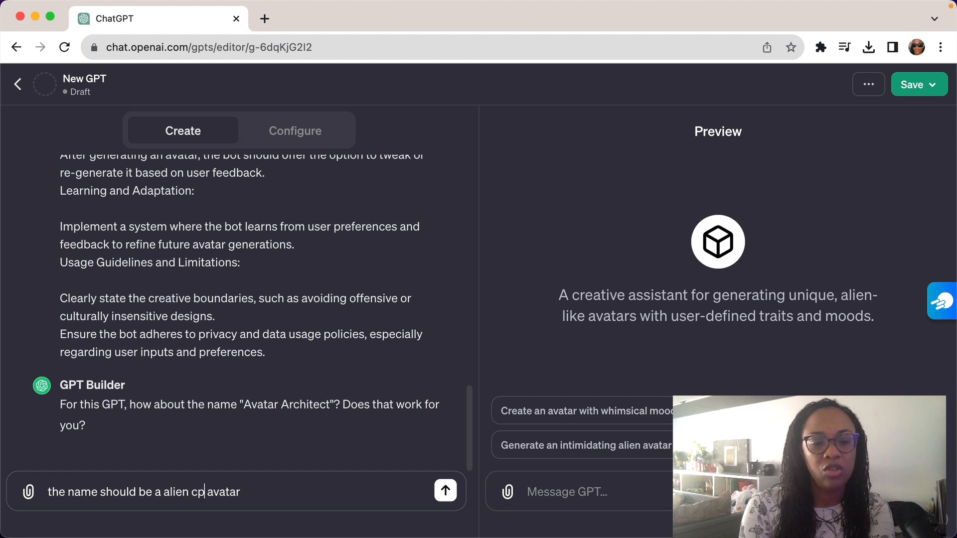
type("tonn")
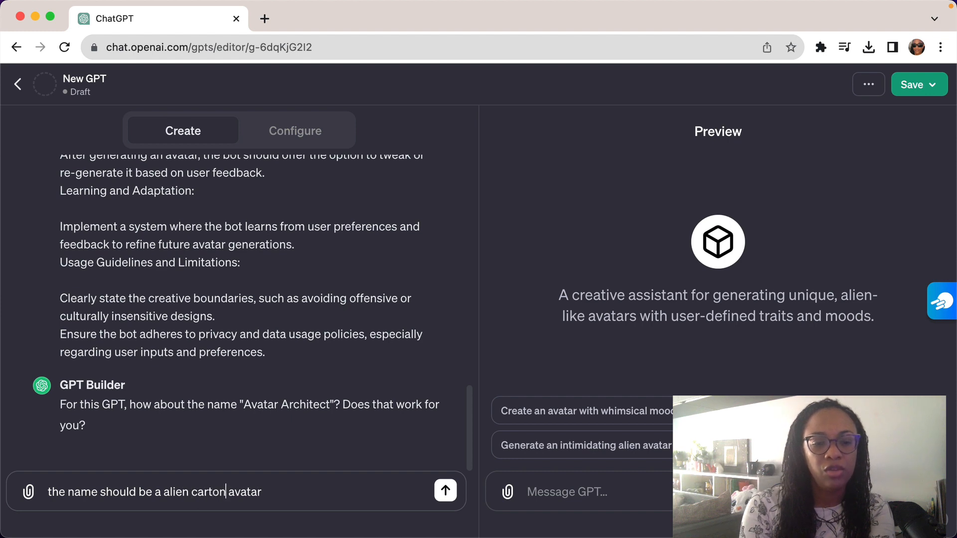
key("BackSpace")
key("BackSpace")
type("on")
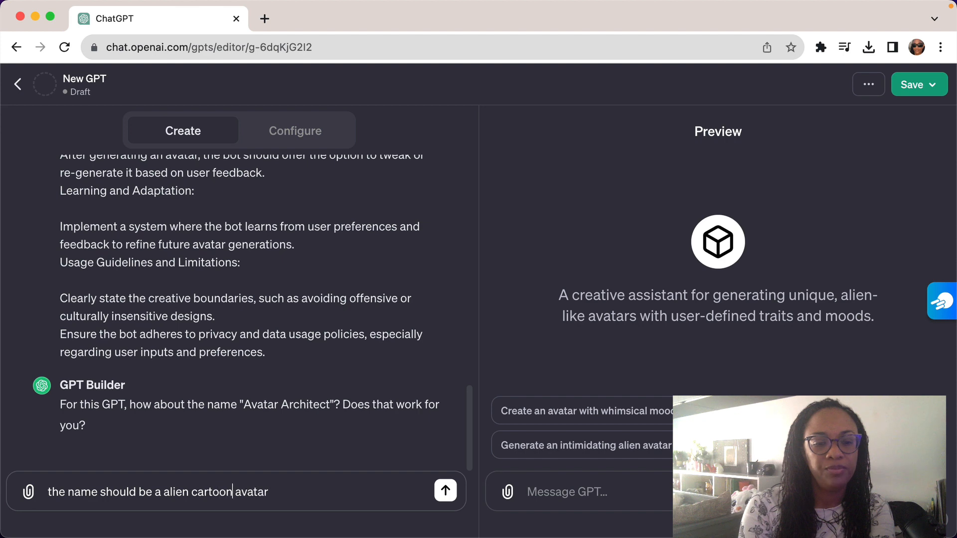
Append "generator" to the end of the name reply and send it to the GPT Builder.
left_click(289, 492)
type("generator")
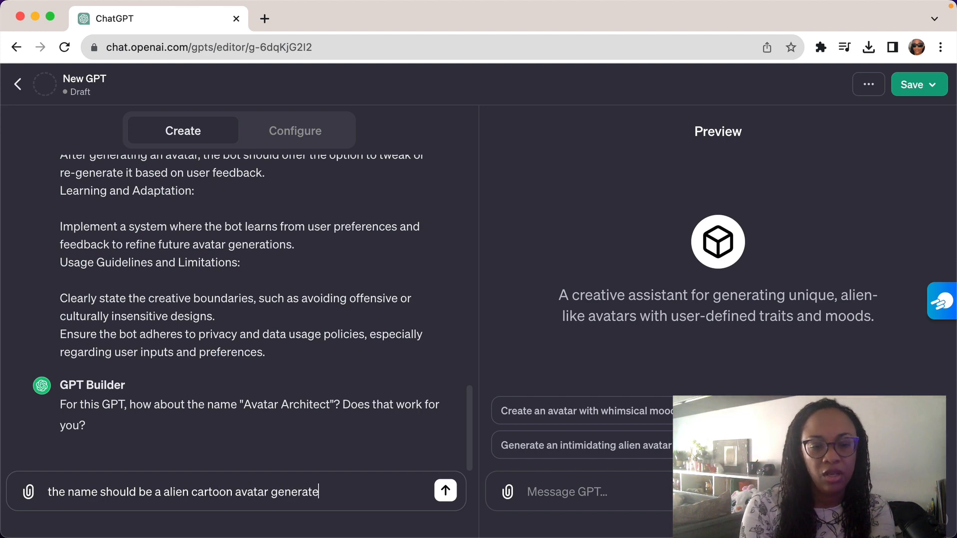
left_click(445, 491)
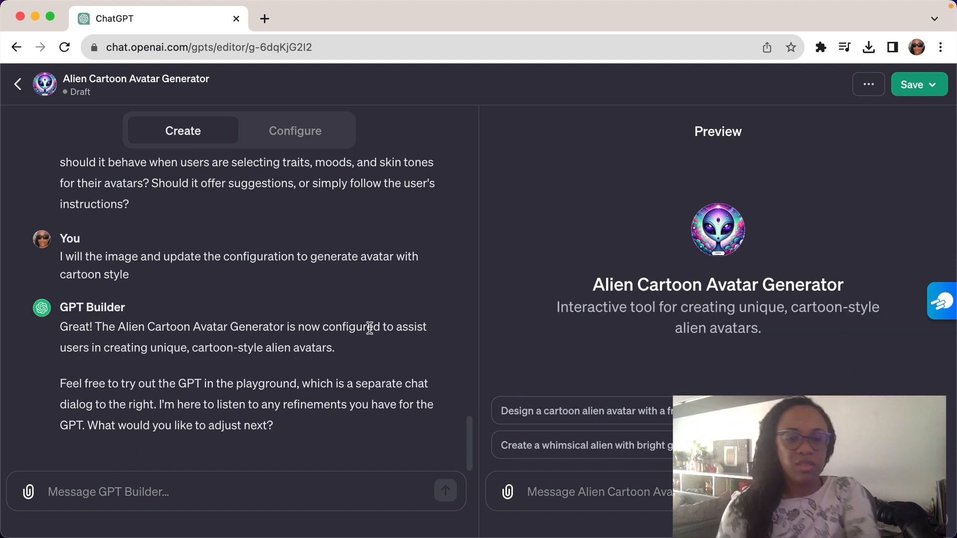
Reply "good for now" to the GPT Builder's question about further adjustments.
left_click(212, 481)
type("god")
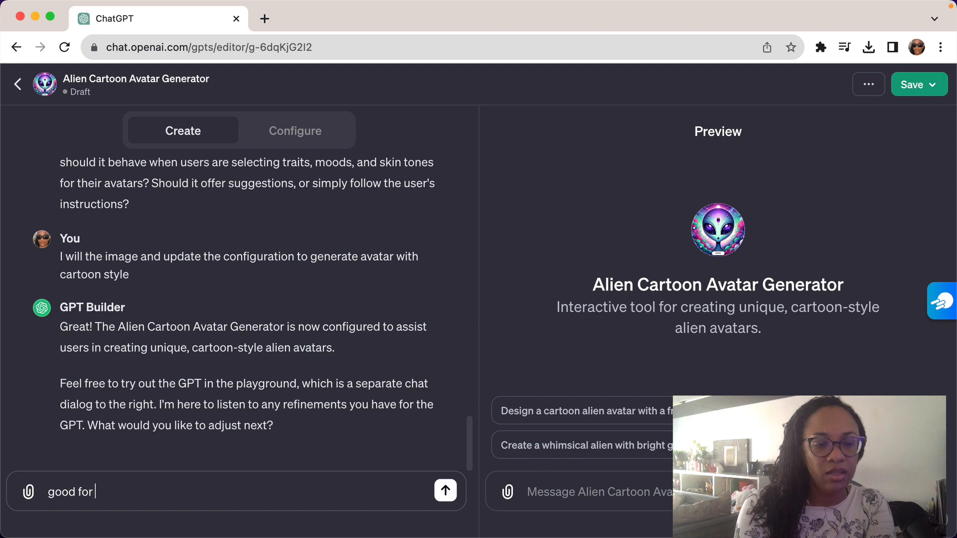
left_click(445, 489)
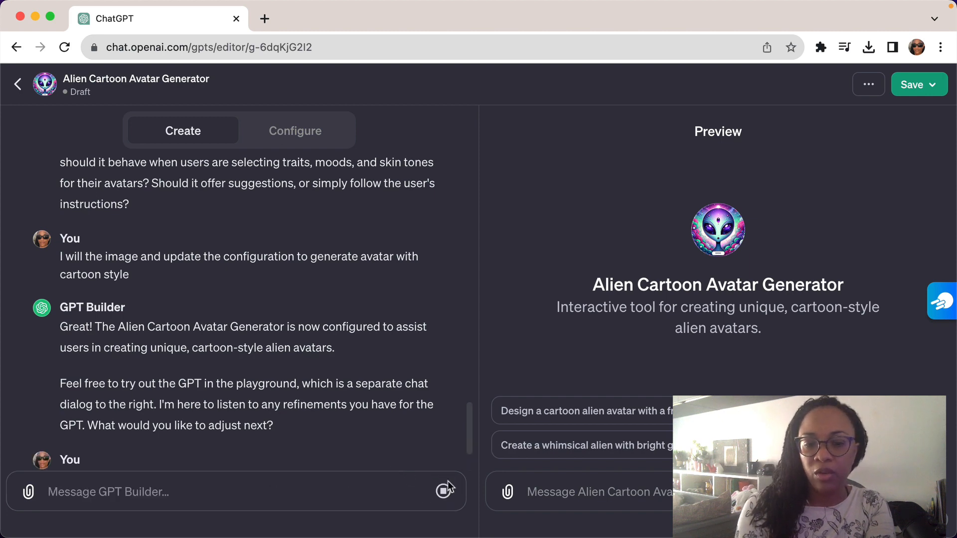
Publish the Alien Cartoon Avatar Generator with Public visibility.
left_click(943, 84)
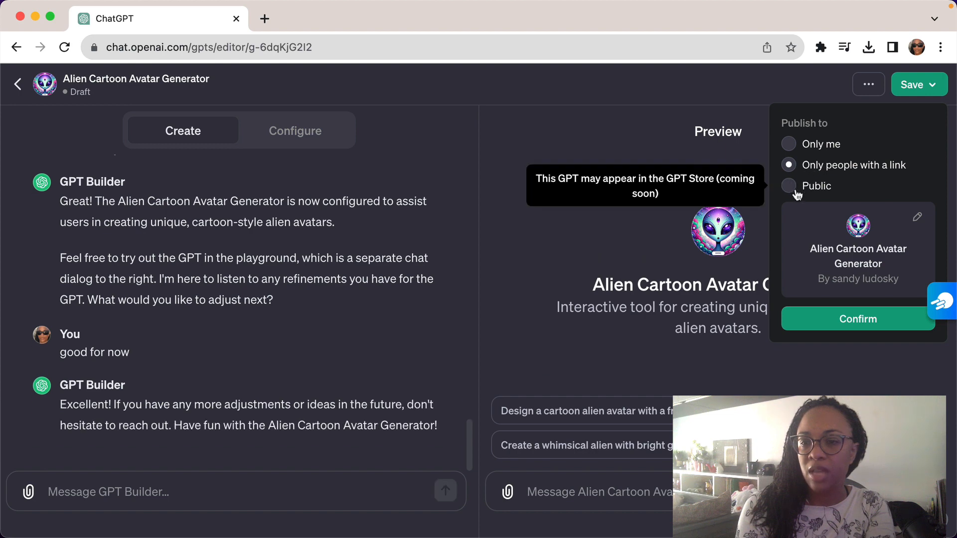
left_click(796, 188)
left_click(836, 318)
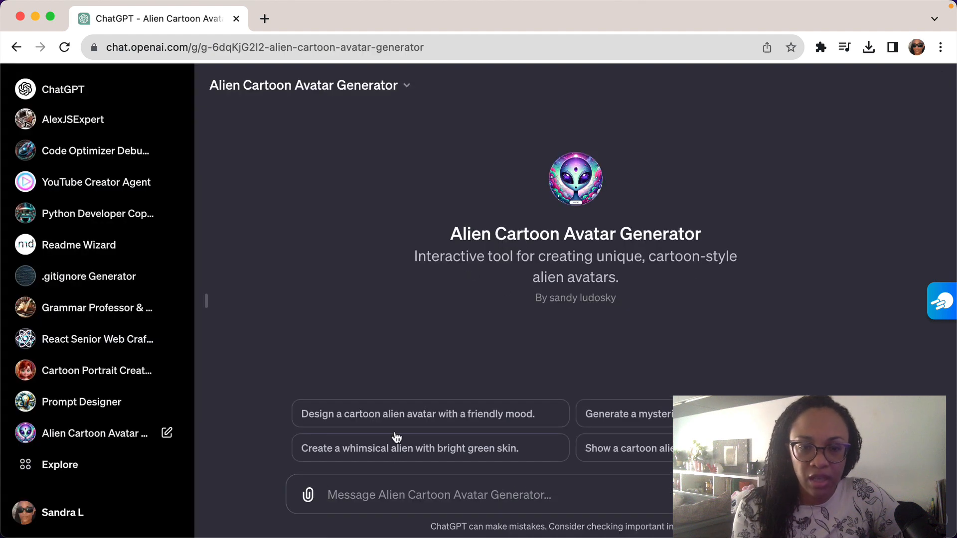
Try to attach me-2.jpeg from the pictures folder to the Alien Cartoon Avatar Generator chat.
left_click(308, 498)
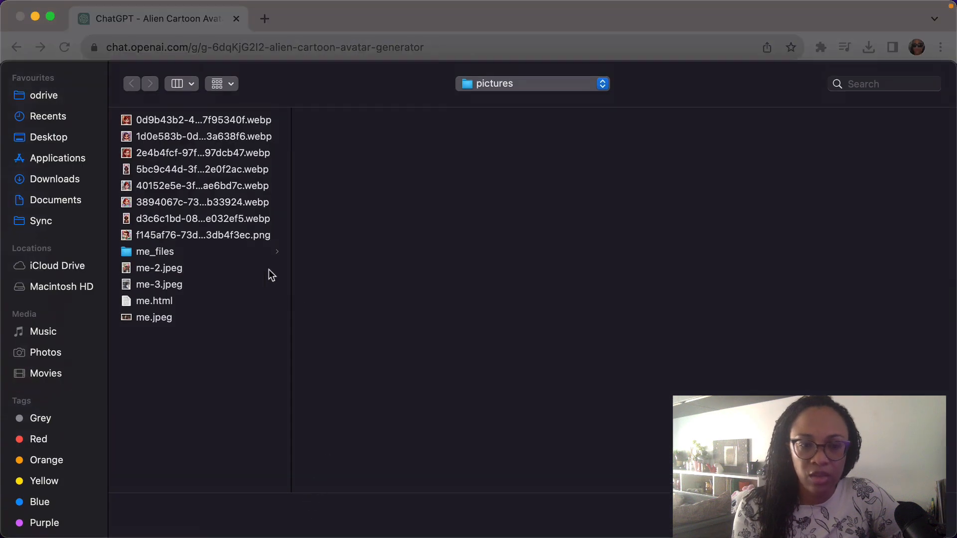
left_click(163, 283)
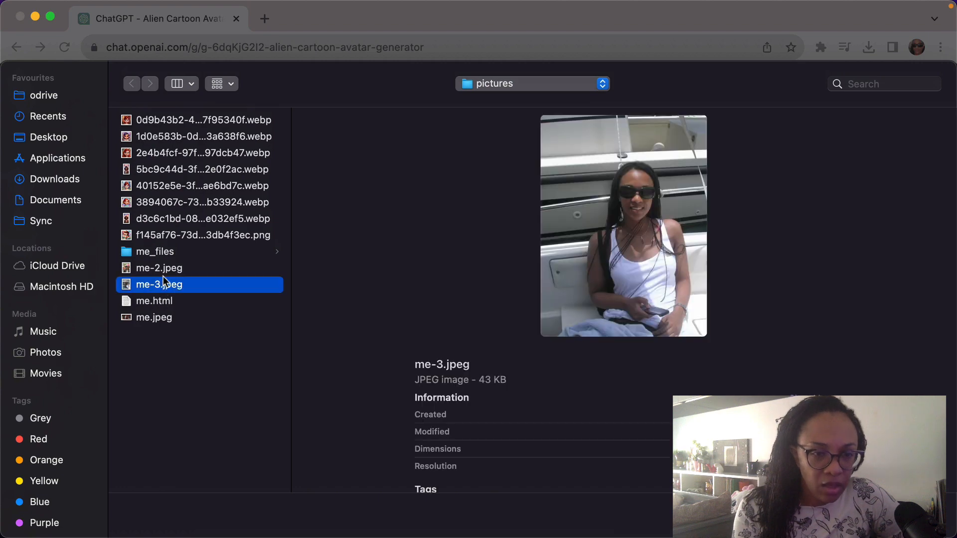
left_click(164, 268)
key("Return")
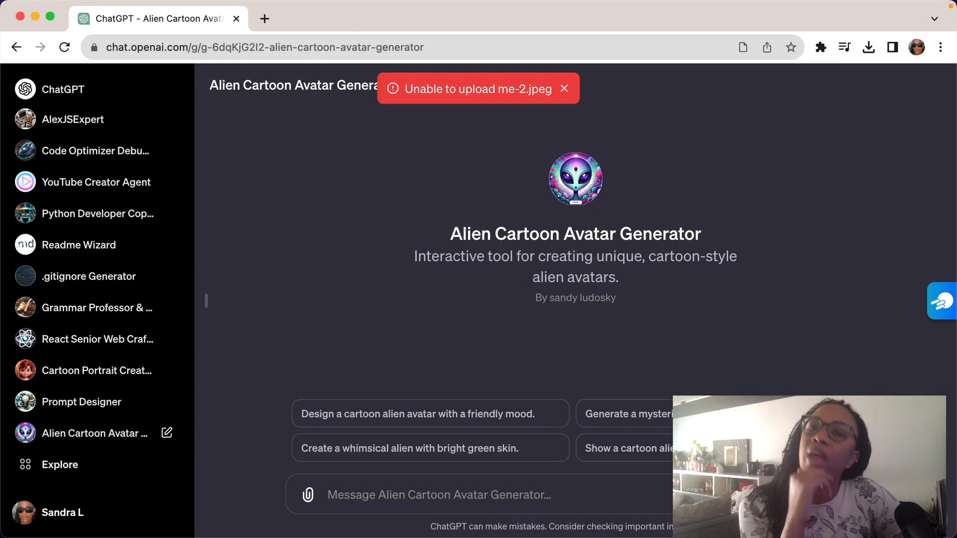
Attach me-2.jpeg to the chat again, send it without text, and dismiss the upload error.
mouse_move(418, 533)
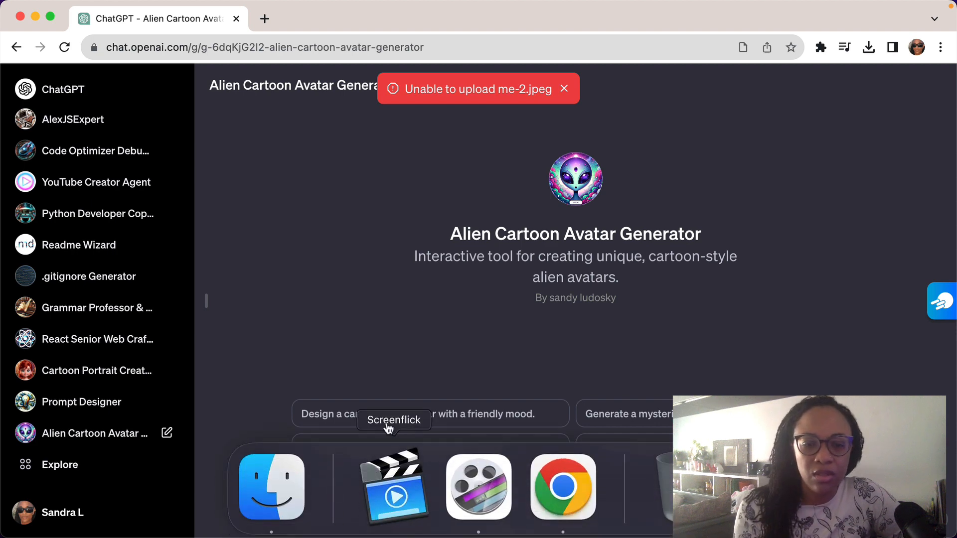
left_click(307, 495)
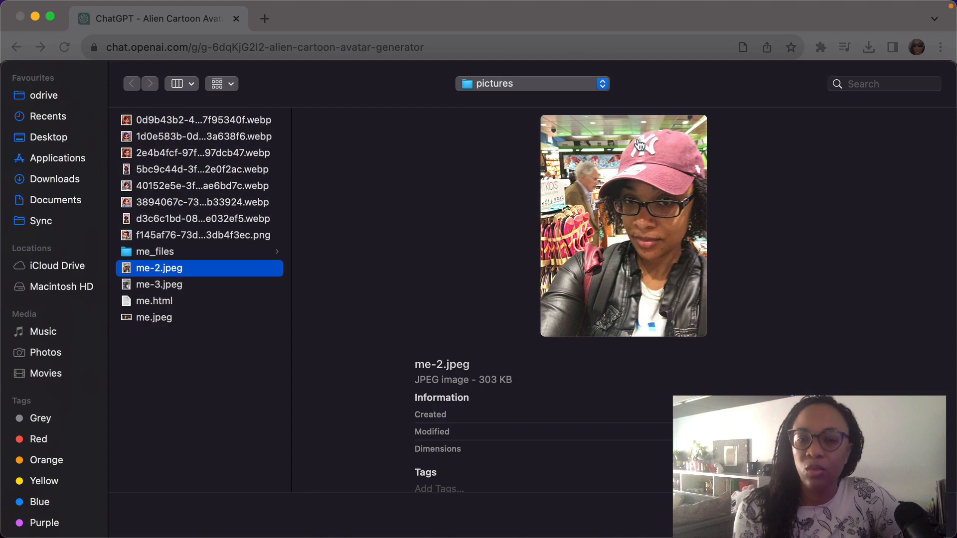
key("Return")
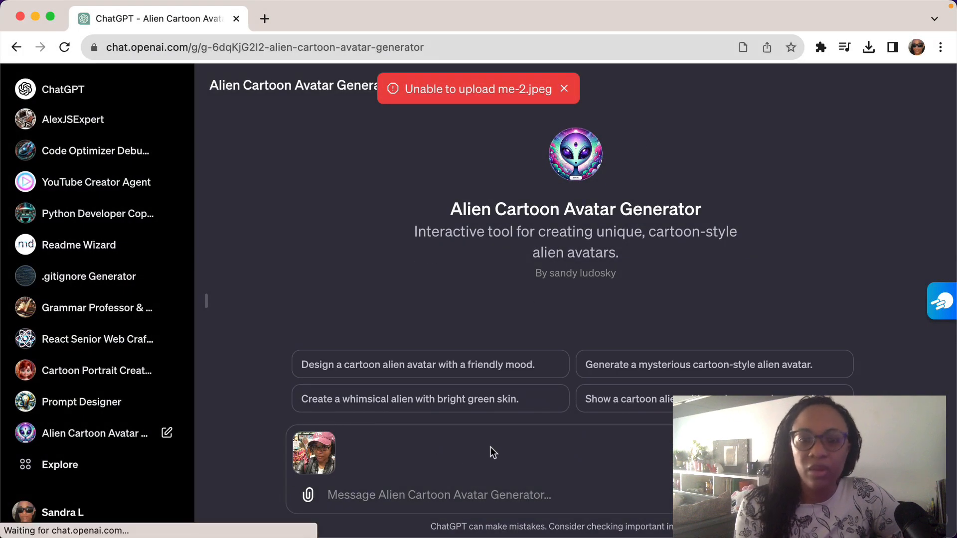
key("Return")
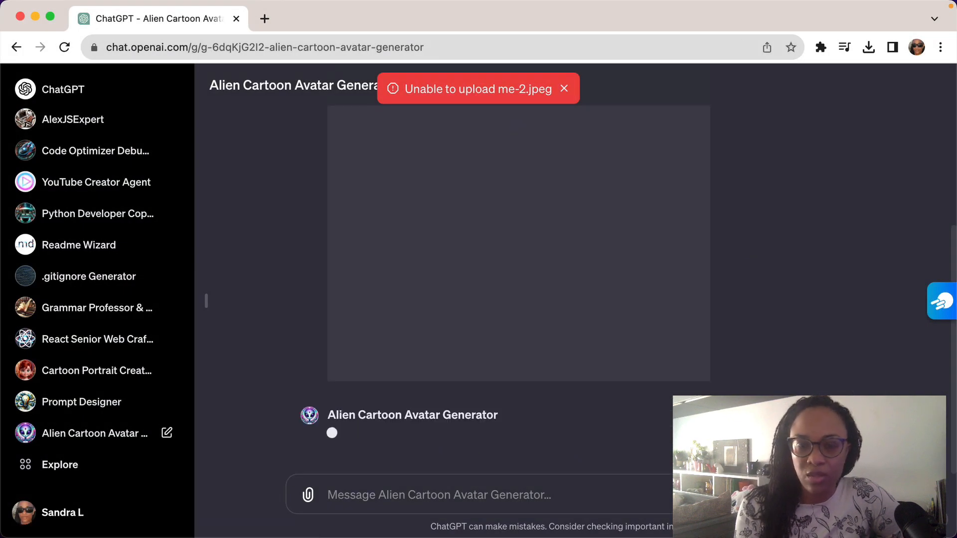
left_click(565, 91)
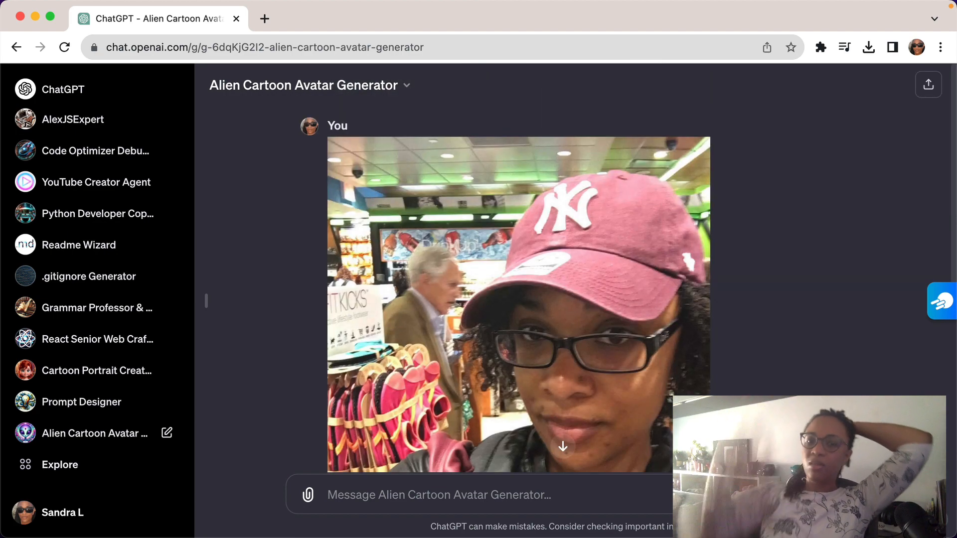
Read the bot's response to the photo and answer "yes" so it generates the avatar.
scroll(763, 307, "down", 5)
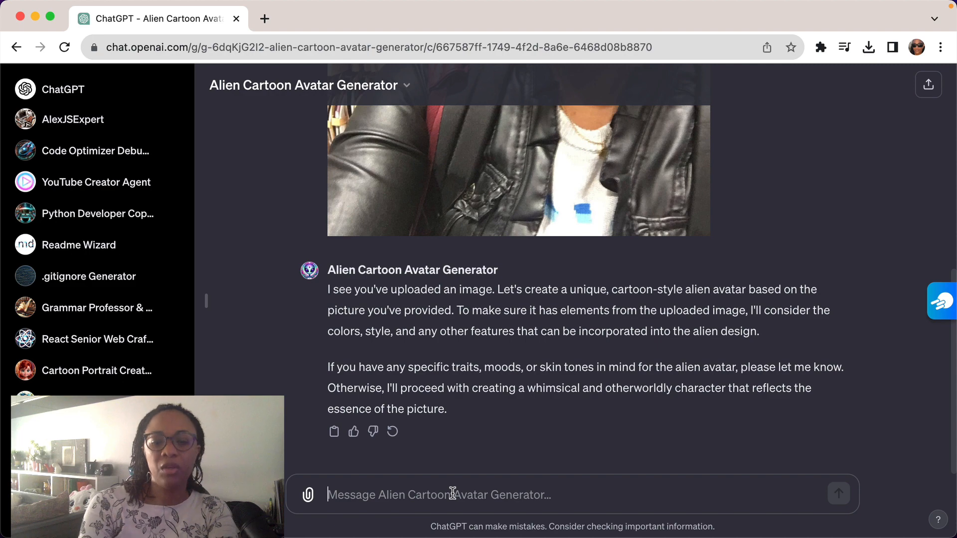
type("yes")
key("Return")
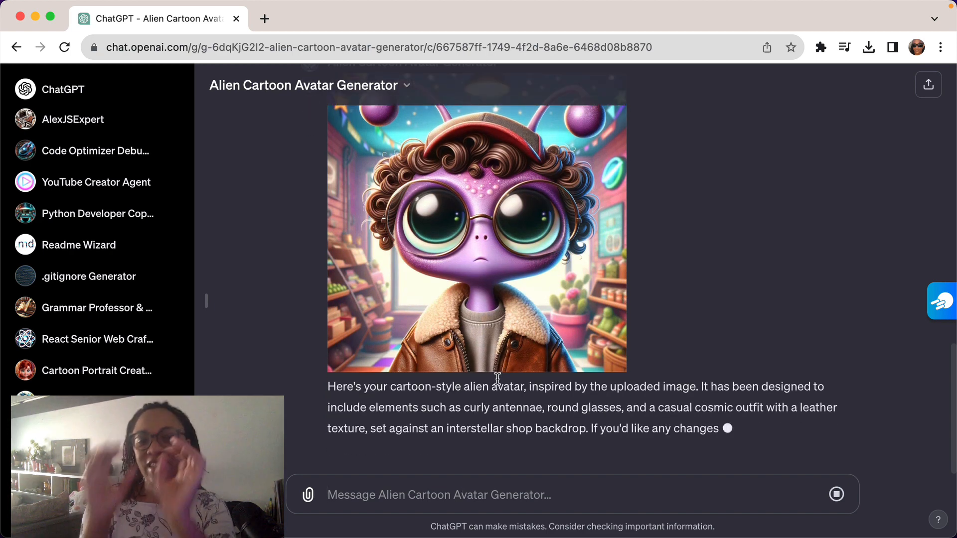
Compare the generated alien avatar with the uploaded photo in the conversation.
scroll(497, 221, "up", 3)
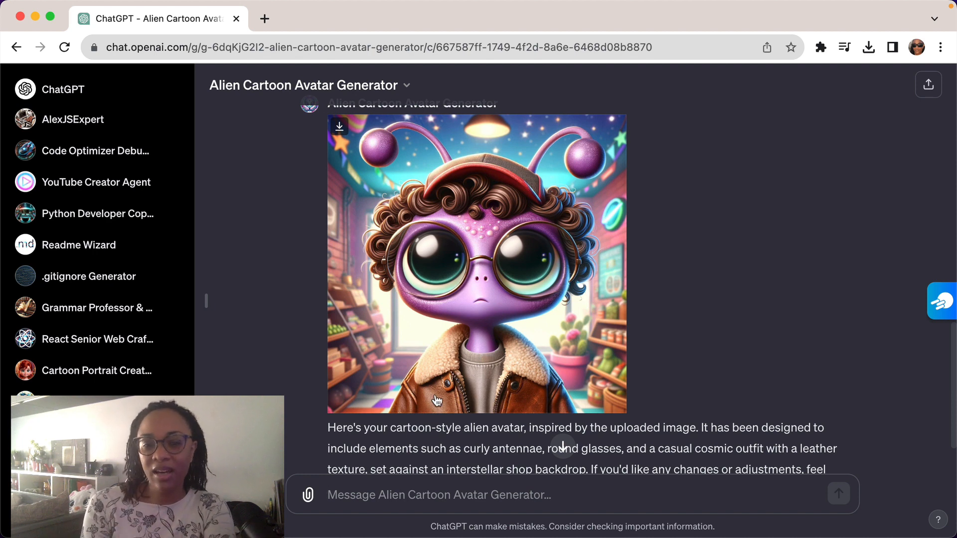
scroll(437, 401, "up", 2)
scroll(560, 443, "down", 2)
scroll(560, 442, "up", 6)
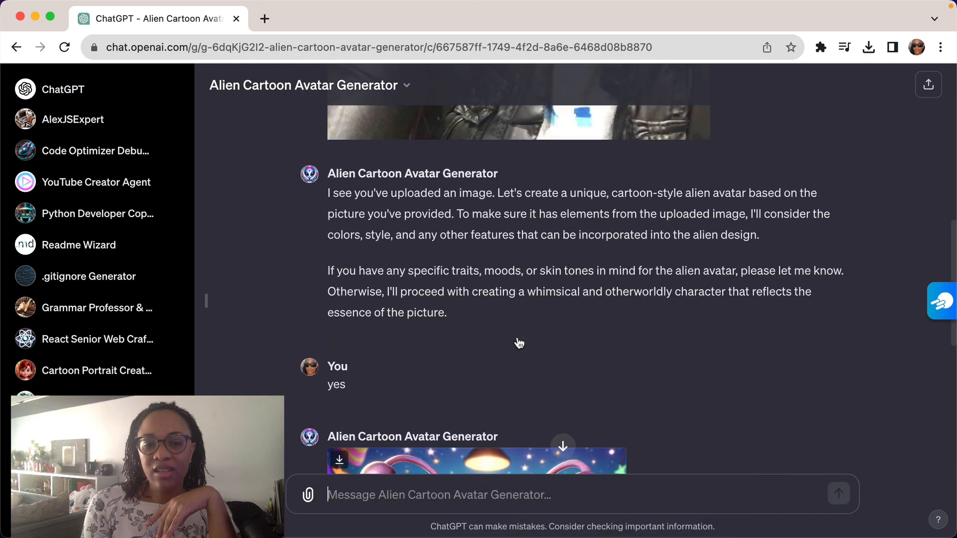
scroll(518, 343, "up", 7)
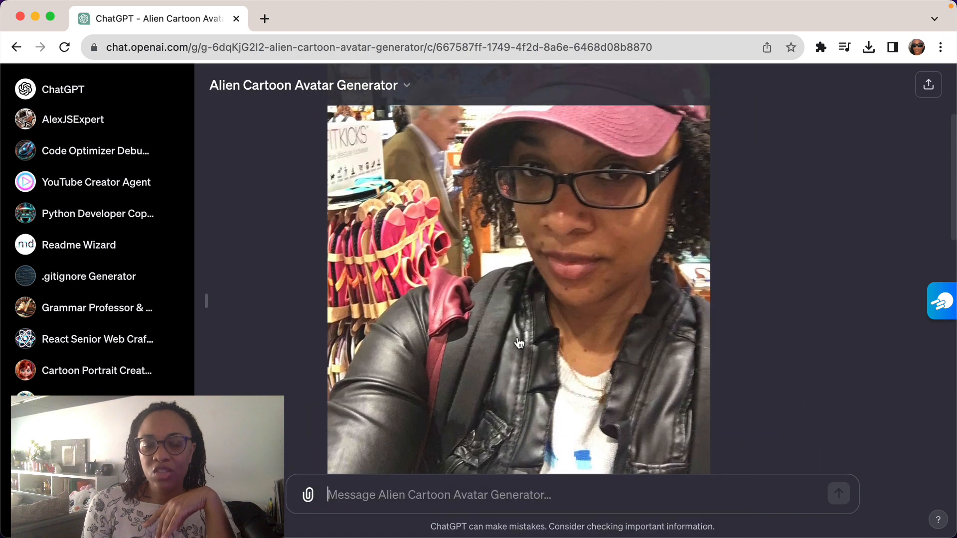
scroll(518, 343, "down", 12)
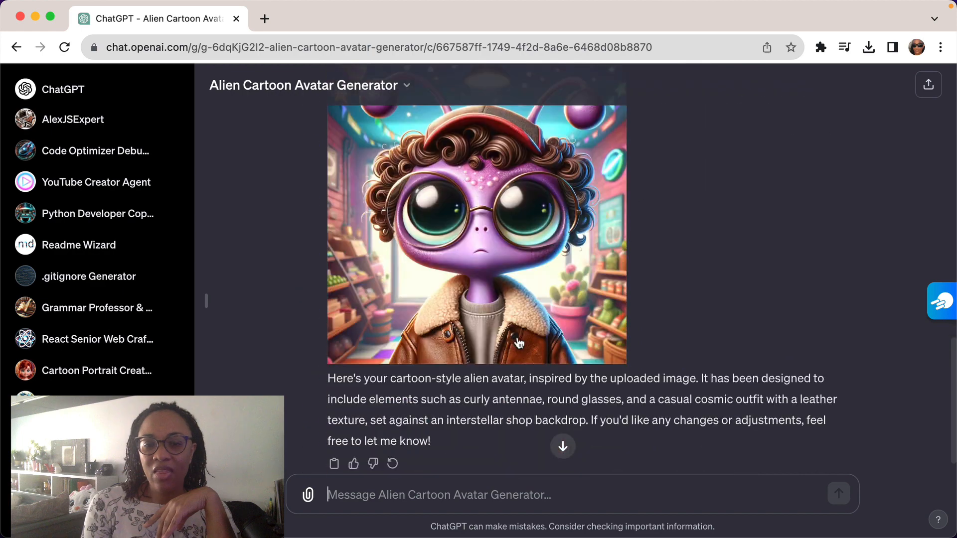